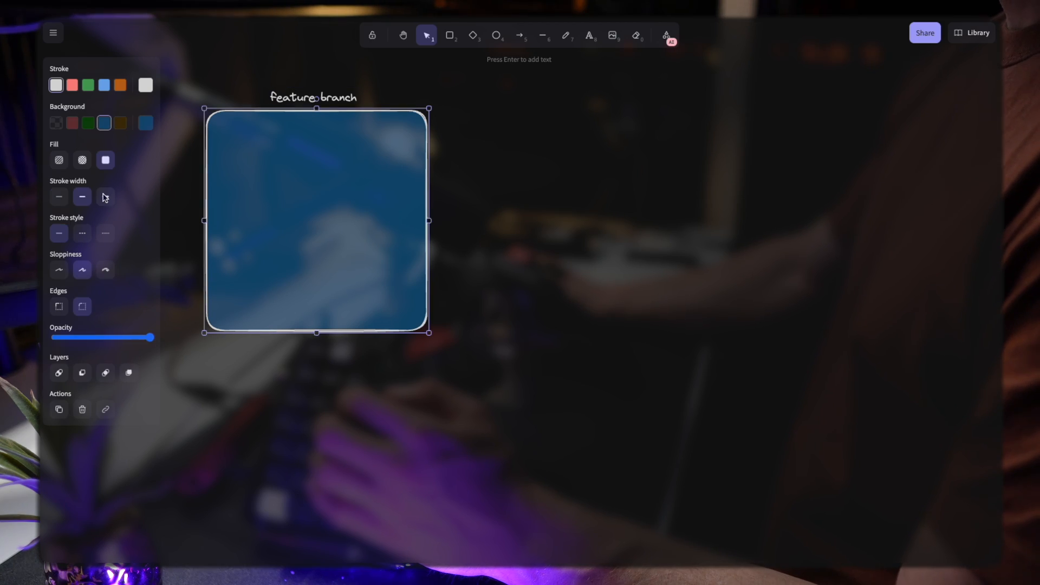
Draw a red-filled diamond in the feature branch box labelled 'Commit 123abc' on two lines
click(473, 35)
drag(268, 167, 412, 312)
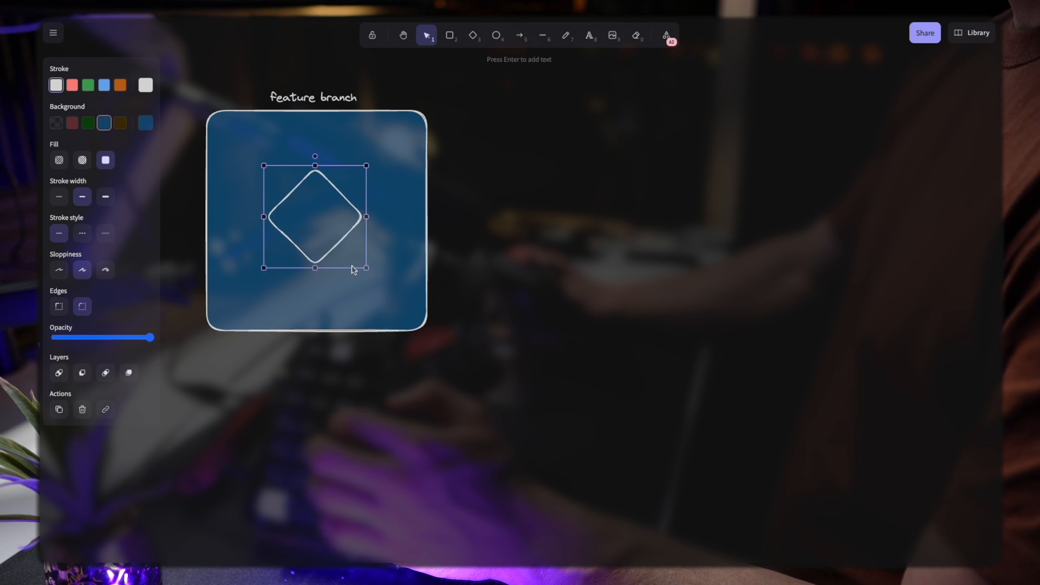
drag(329, 242, 311, 224)
click(72, 123)
key(Return)
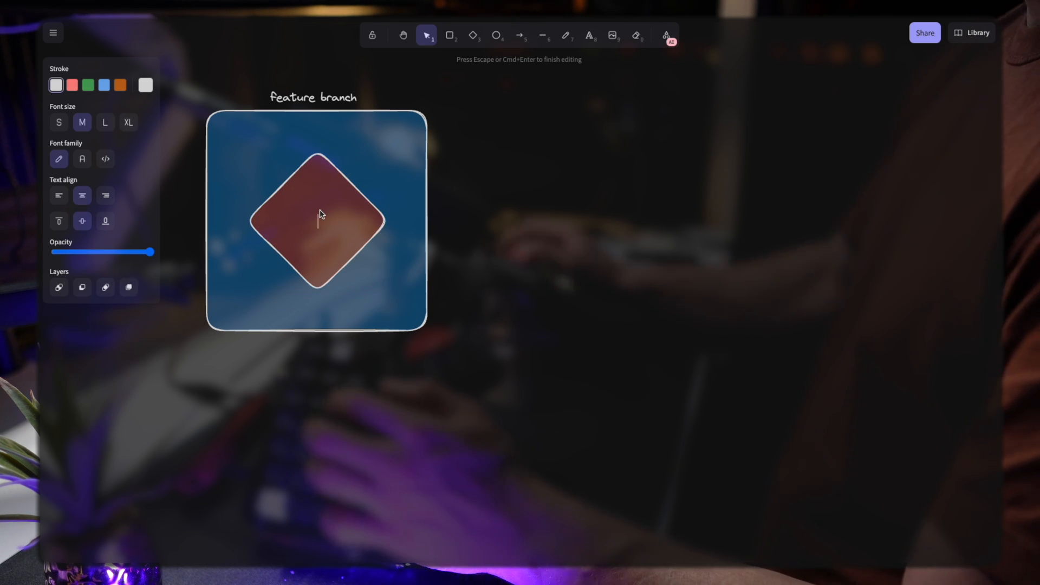
text(Commit)
key(Return)
text(123abc)
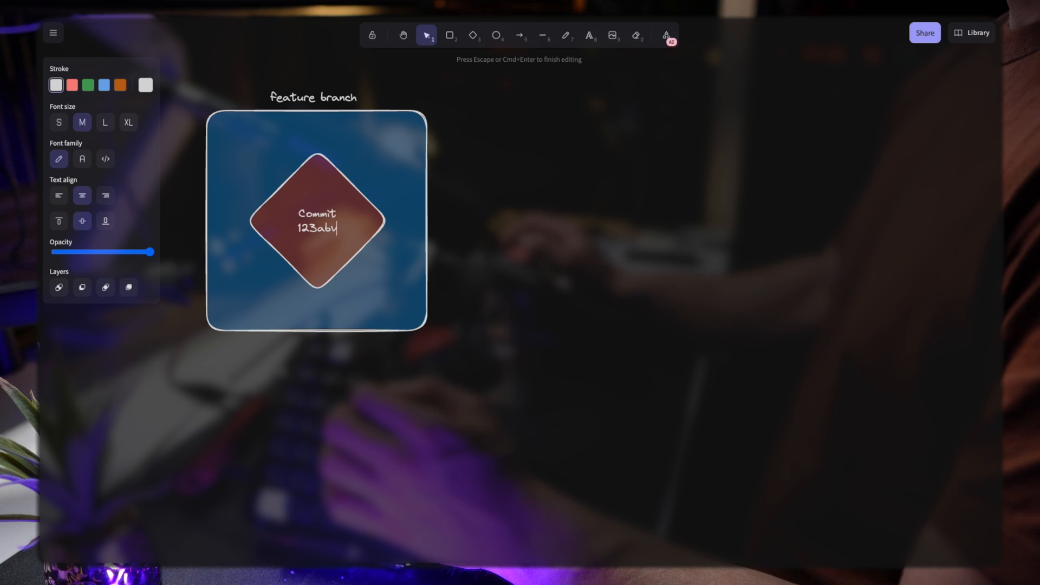
click(607, 209)
Duplicate the feature branch group twice to the right as staging and production, adjusting the connecting arrow
drag(166, 84, 558, 405)
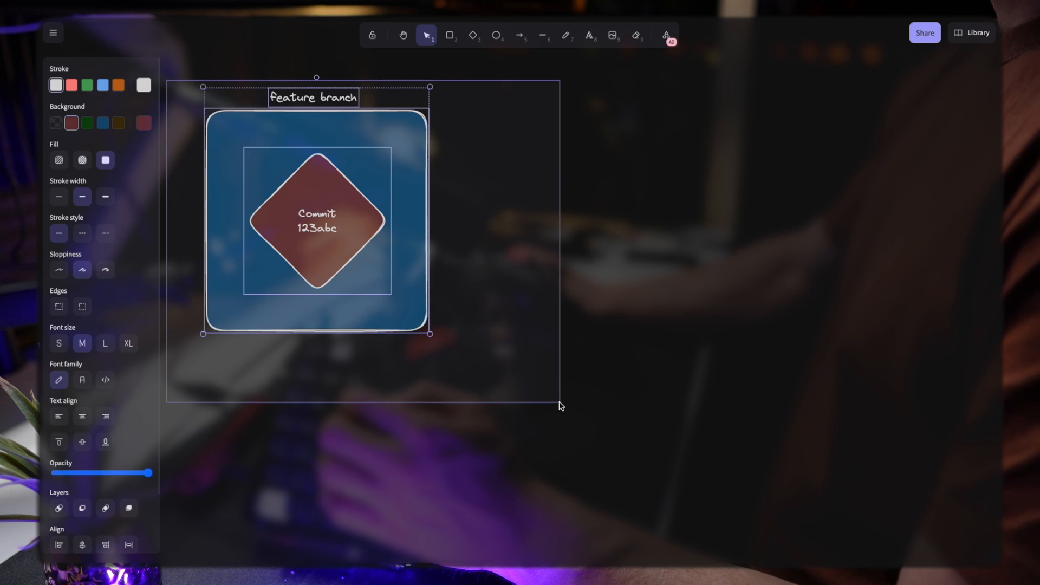
key(ctrl+c)
click(623, 278)
key(ctrl+v)
drag(639, 263, 638, 163)
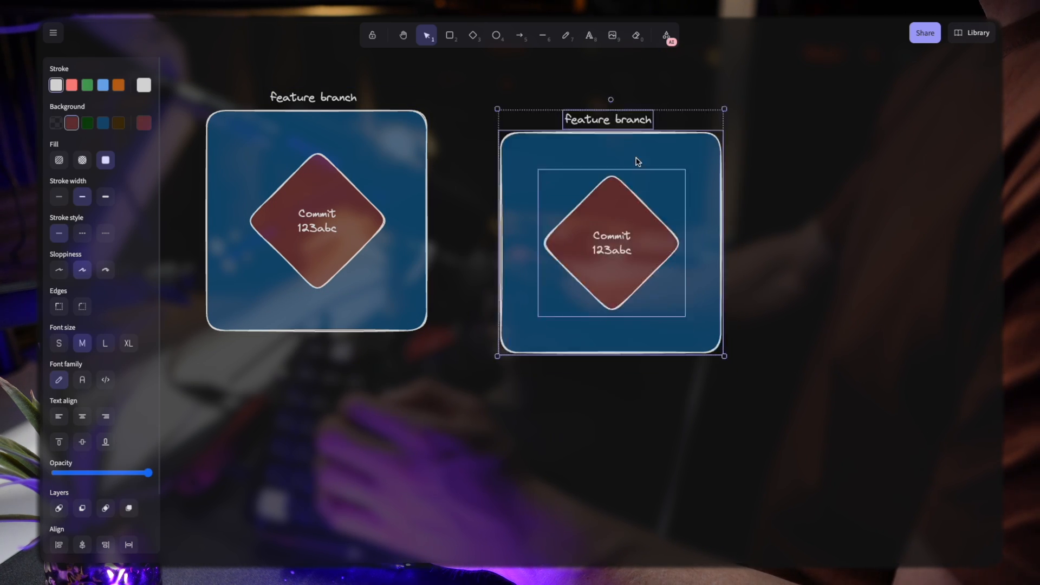
key(ctrl+c)
key(ctrl+v)
drag(748, 279, 809, 179)
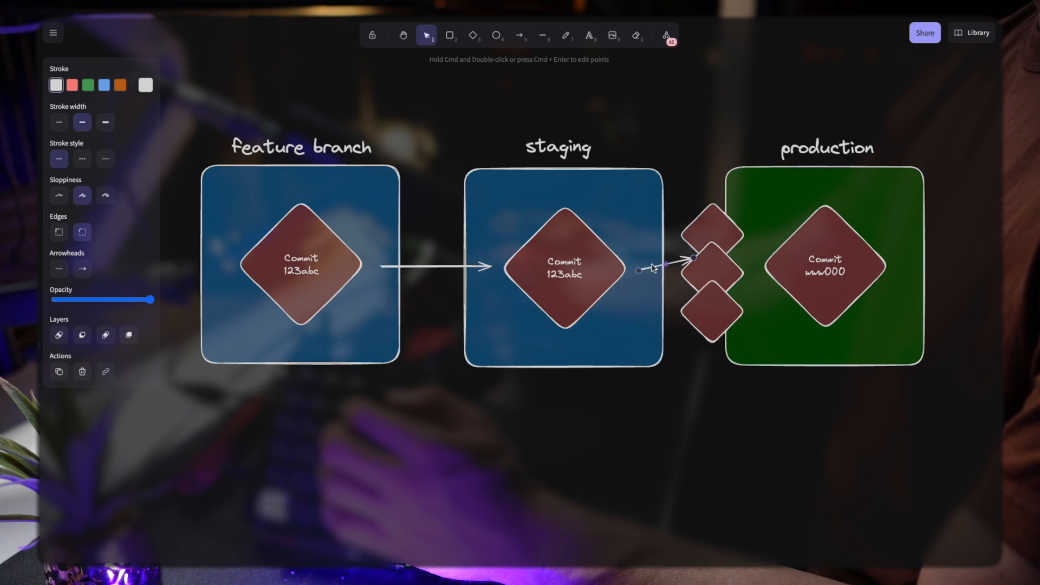
drag(680, 273, 673, 274)
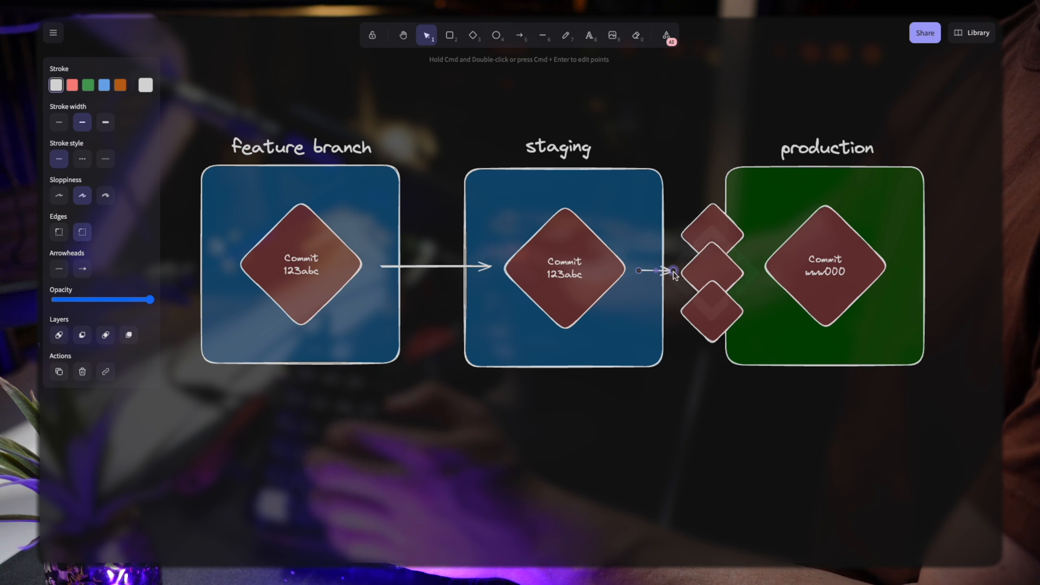
click(664, 488)
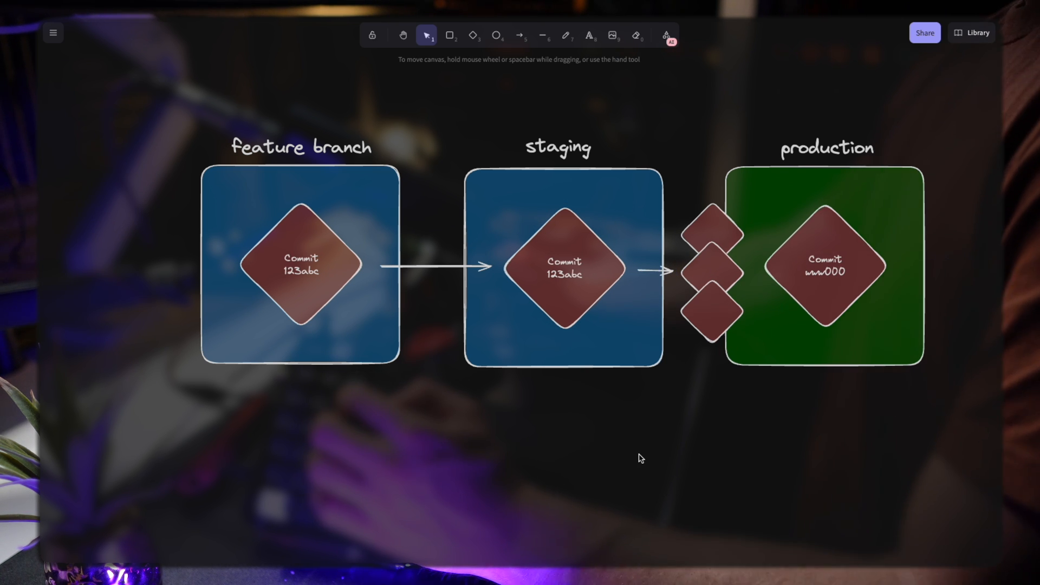
scroll(639, 458, down, 2)
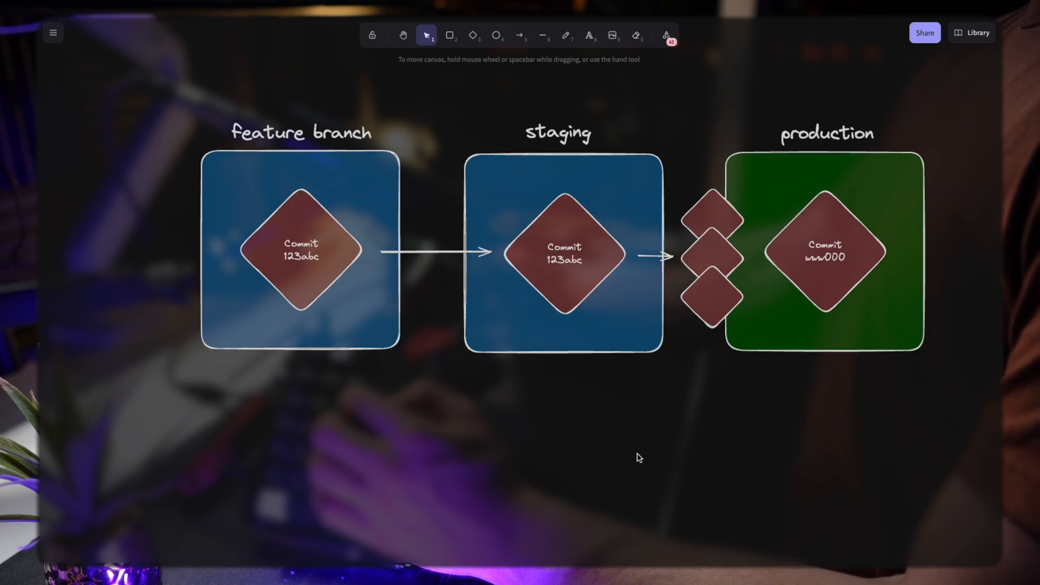
scroll(637, 458, down, 3)
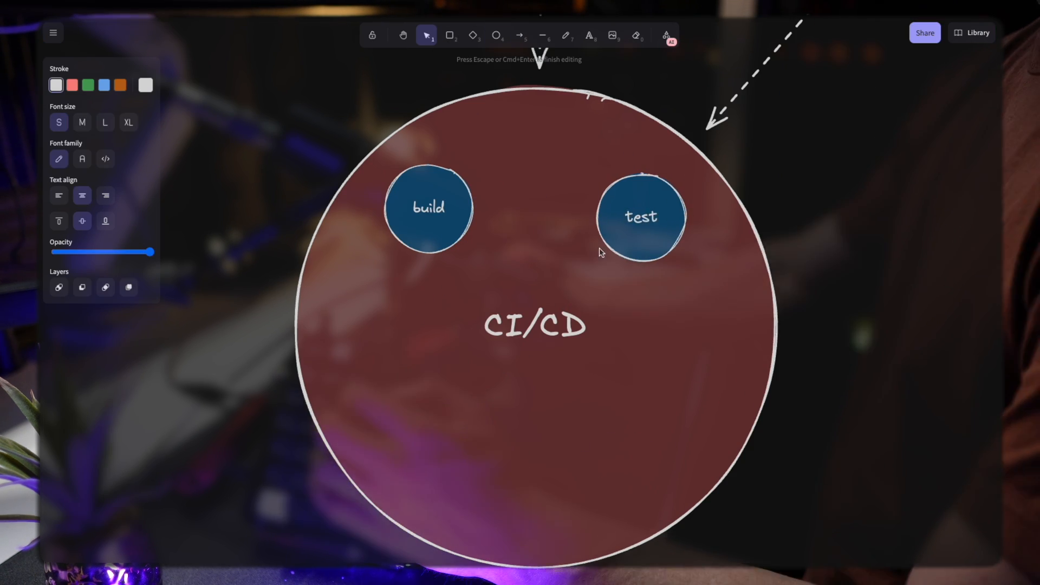
Copy the test circle into new circles labelled deploy and env inside the CI/CD loop
mouse_move(641, 217)
mouse_down()
mouse_move(656, 395)
mouse_move(434, 431)
mouse_move(415, 423)
mouse_up()
double_click(656, 395)
text(deploy)
key(Escape)
key(Return)
text(env)
key(Escape)
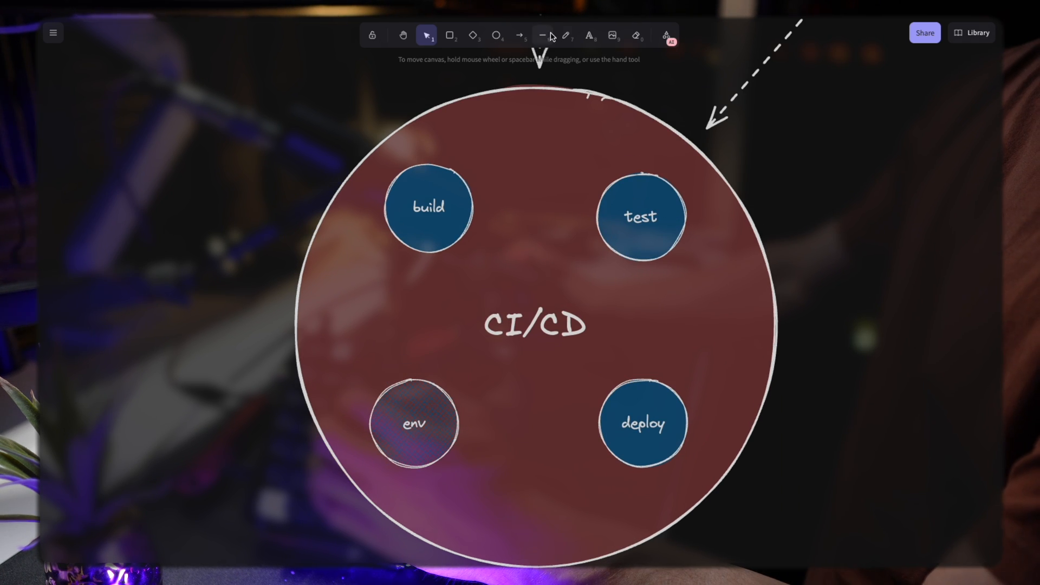
Draw dashed curved arrows from test to deploy and from deploy to env
key(a)
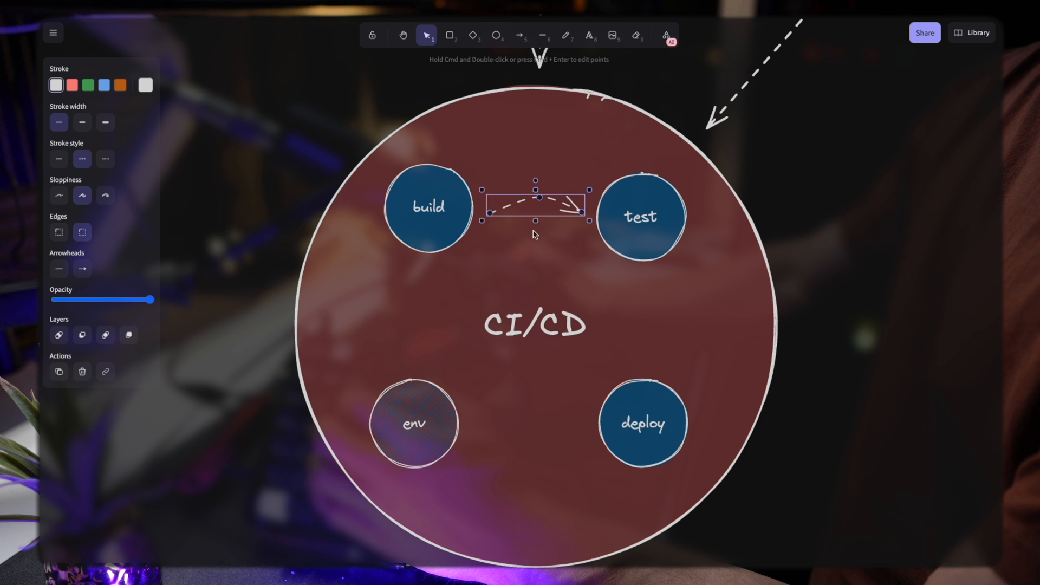
key(a)
drag(666, 319, 687, 316)
click(821, 330)
click(642, 423)
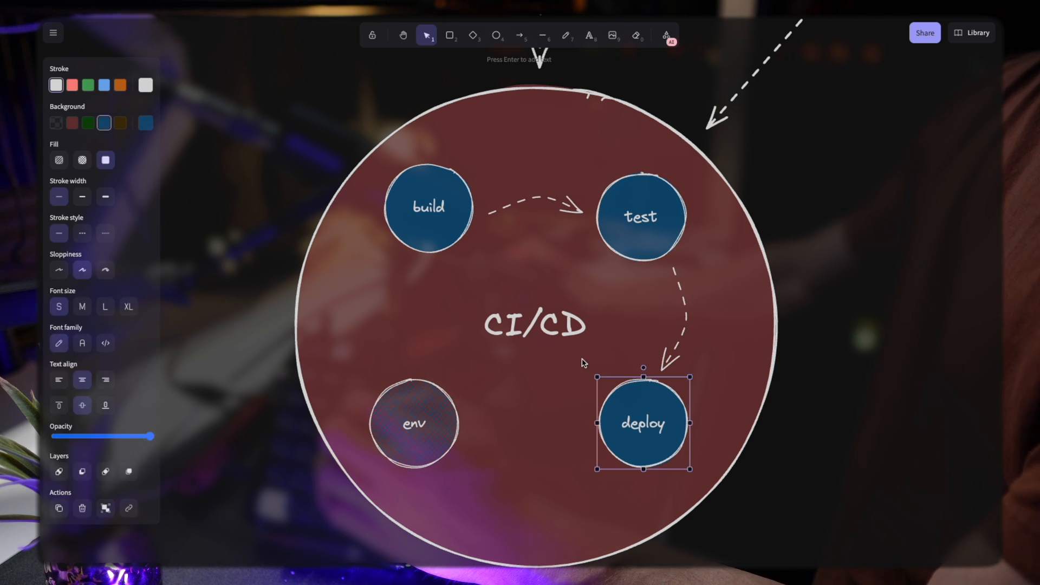
key(a)
drag(595, 428, 472, 426)
key(Escape)
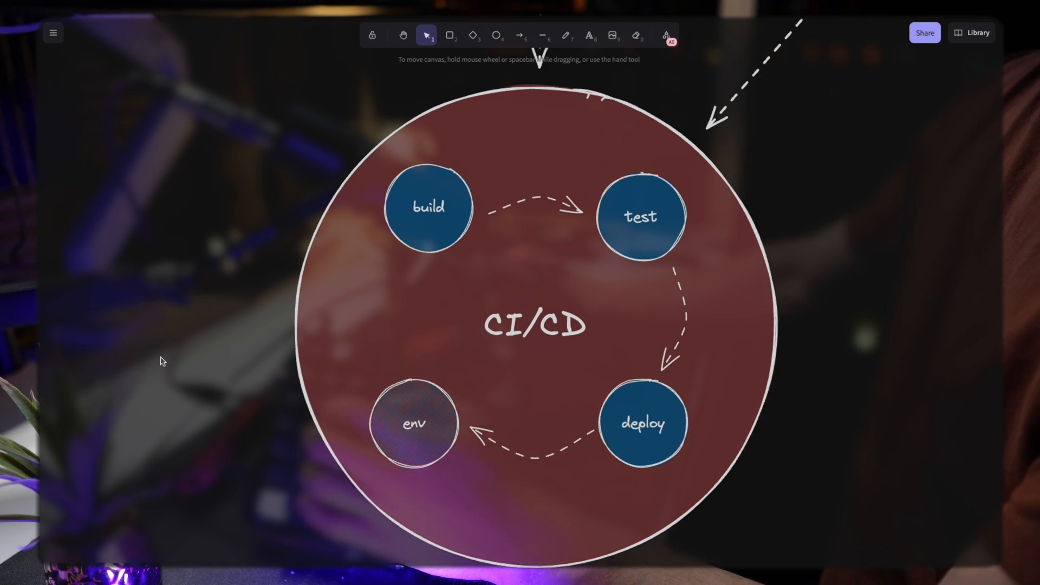
scroll(325, 244, left, 5)
Draw a dashed arrow leftward from build into a new dashed, red hatched box left of the CI/CD circle
key(a)
drag(599, 207, 476, 221)
key(r)
drag(467, 162, 277, 424)
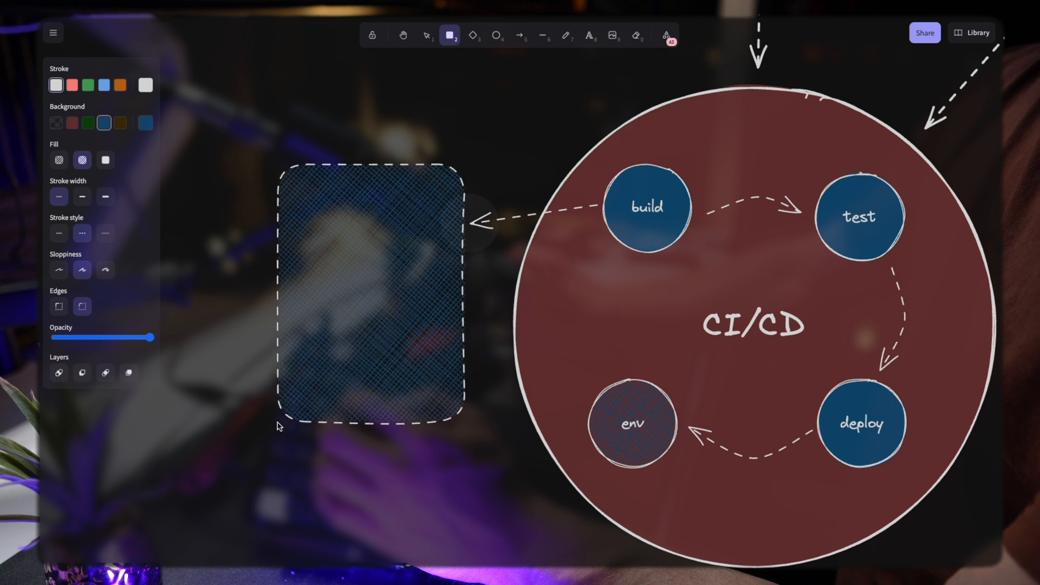
click(72, 123)
click(59, 160)
List pip install, npm install and go mod tidy lines inside the widened dashed box
key(t)
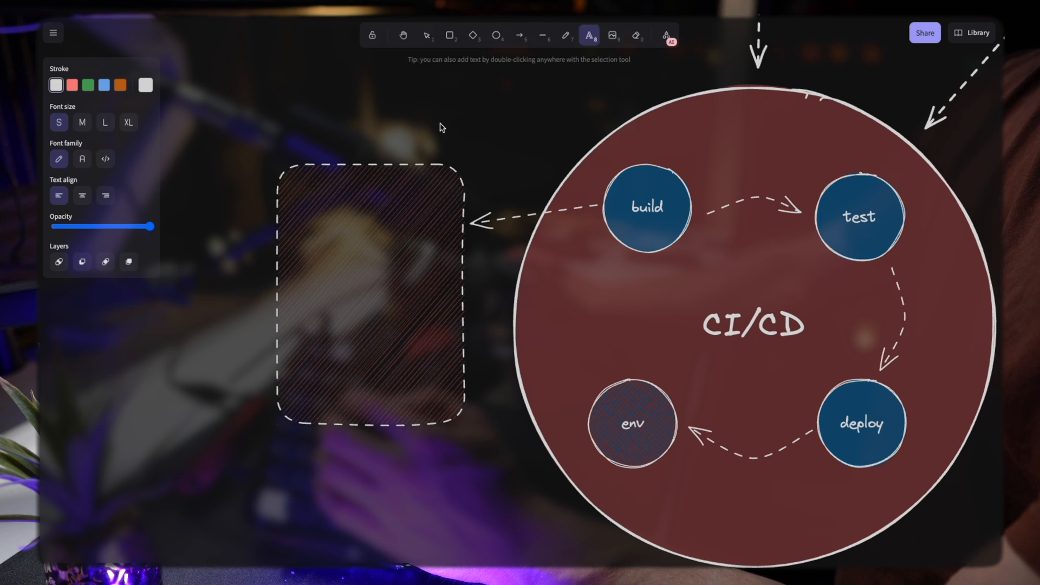
click(313, 220)
text(pip install -)
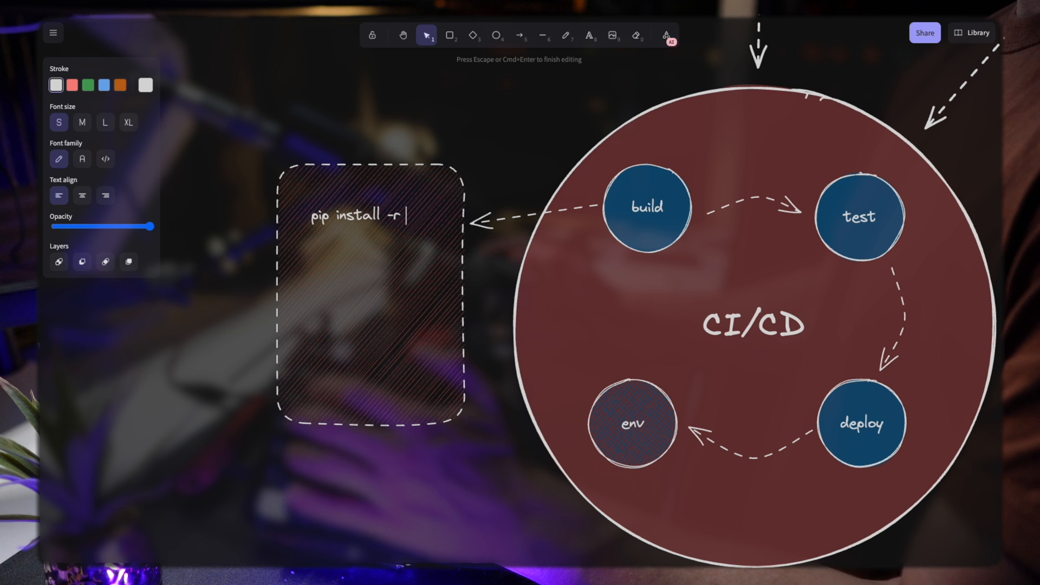
text(r requirements)
key(Escape)
click(277, 295)
drag(276, 294, 240, 294)
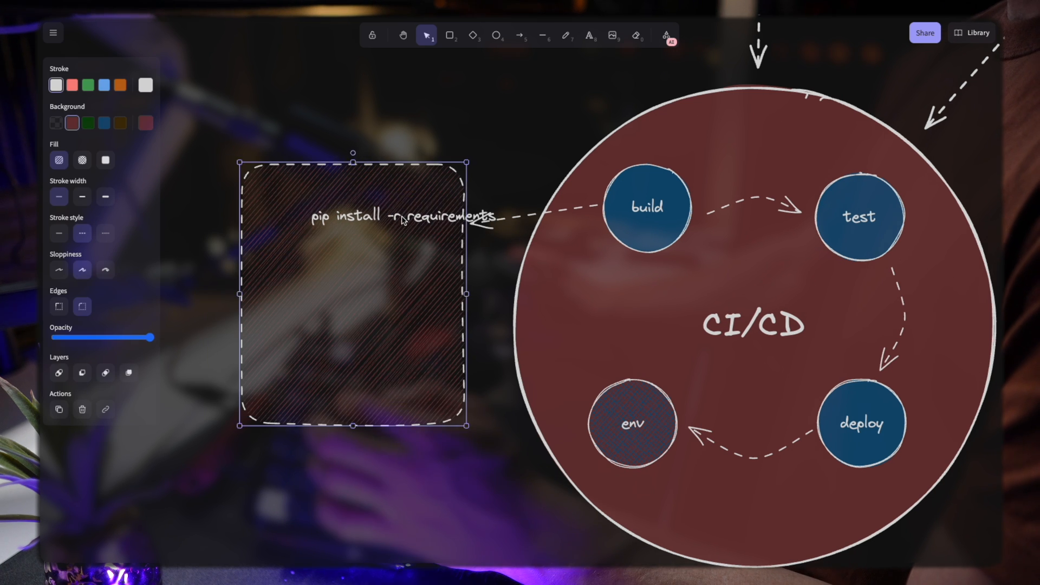
mouse_move(403, 217)
mouse_down()
mouse_move(355, 203)
mouse_move(352, 244)
mouse_up()
key(Return)
key(ctrl+a)
text(npm)
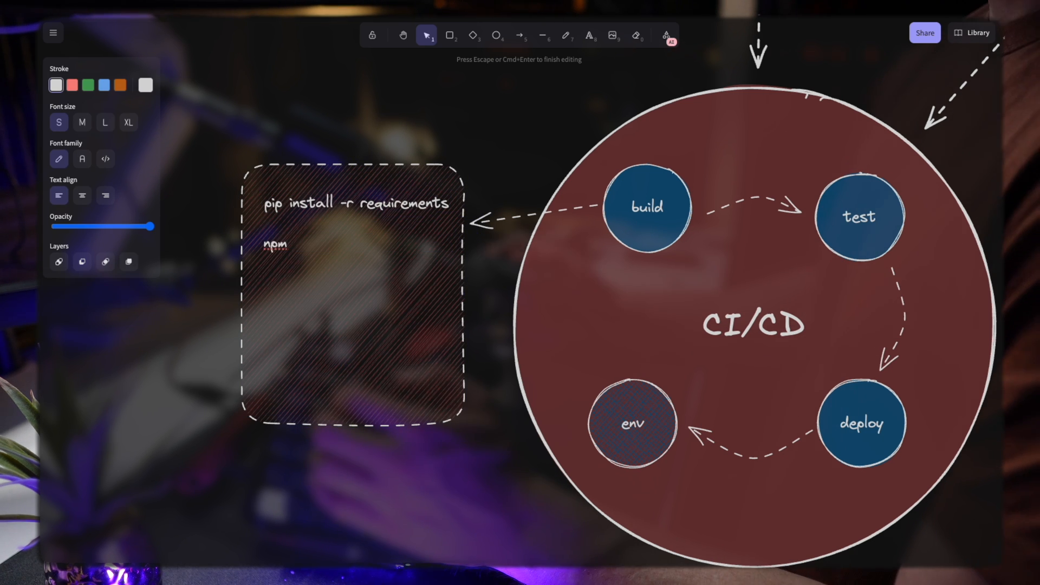
text( install)
click(255, 299)
drag(301, 244, 303, 279)
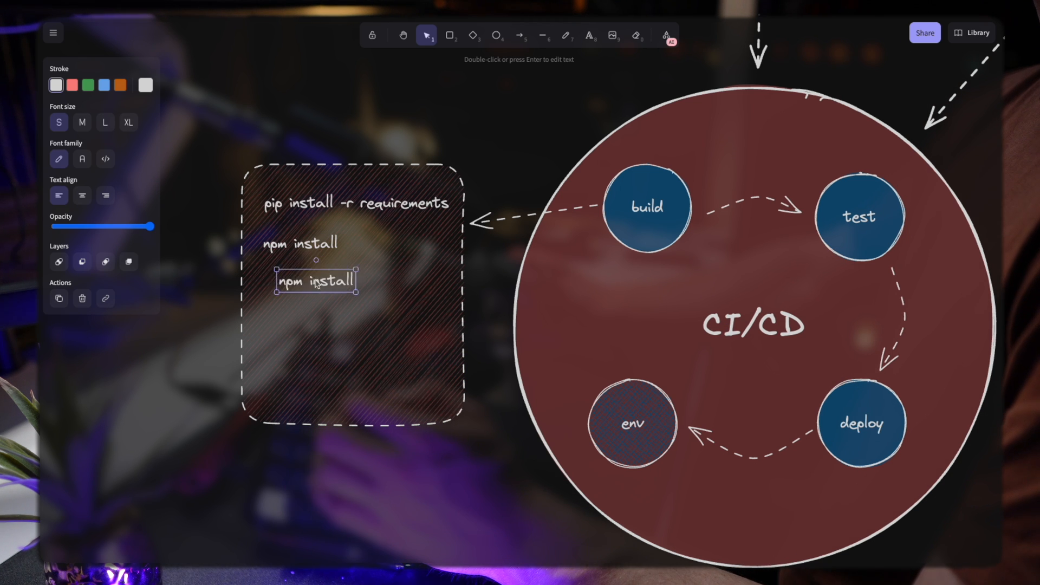
key(Return)
key(ctrl+a)
text(go mod tidy)
click(187, 328)
Add a small DISK SPACE box and a docker build! line below the install list
key(r)
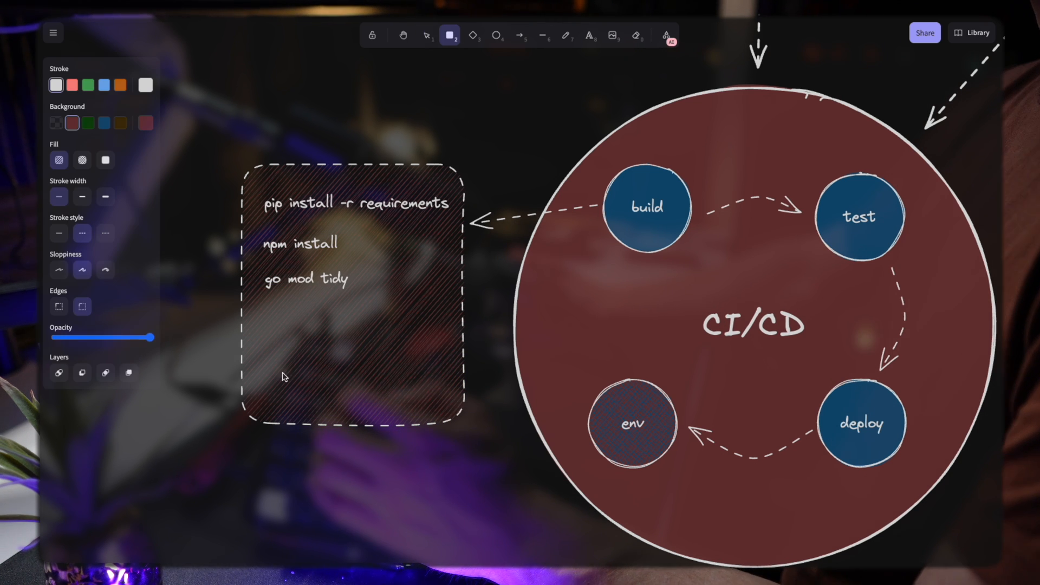
key(Return)
text(DISK SP)
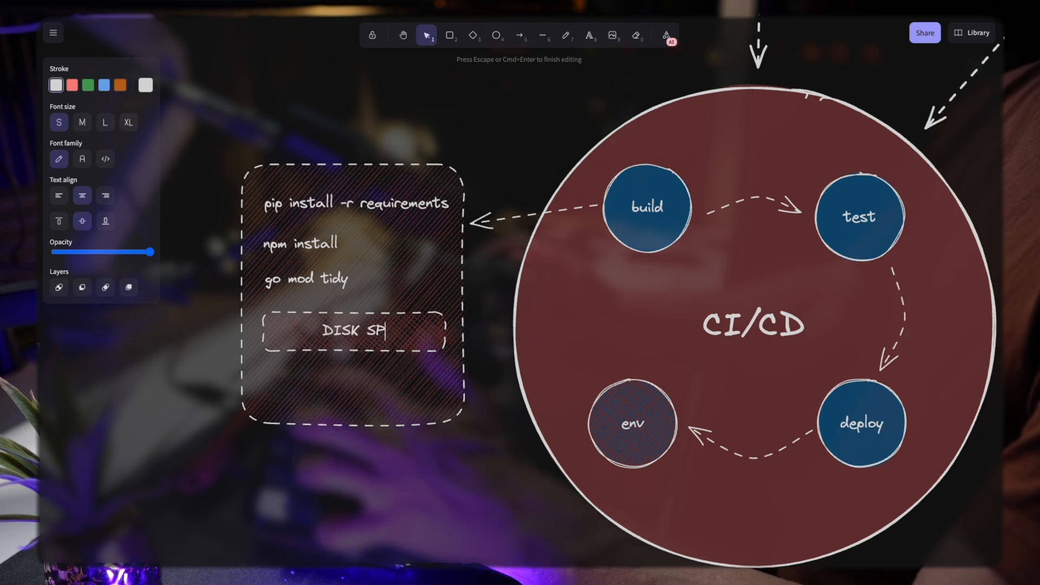
text(ACE)
click(188, 367)
click(364, 320)
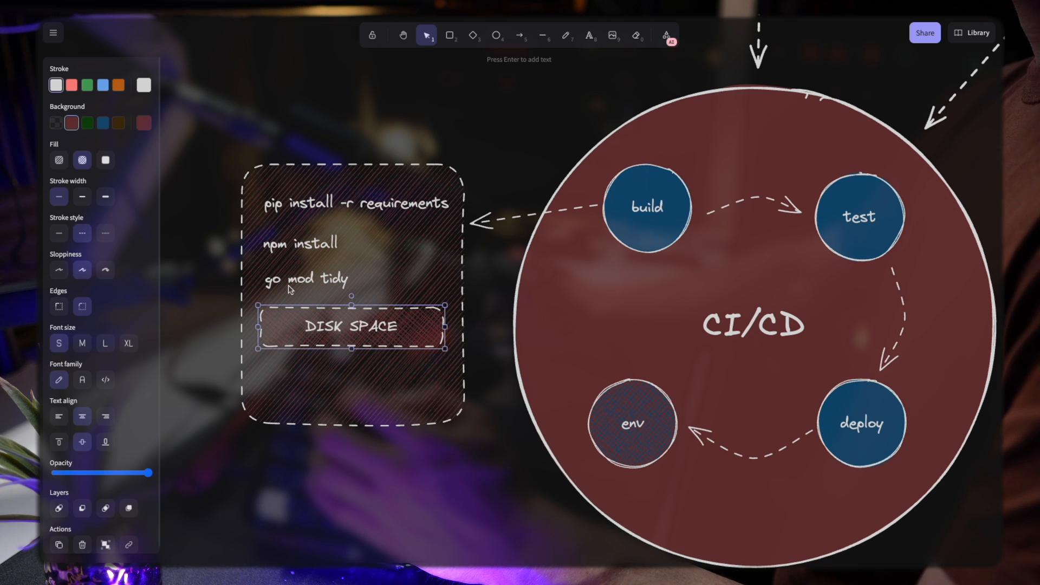
alt+drag(289, 289, 347, 292)
double_click(303, 382)
text(docker bu)
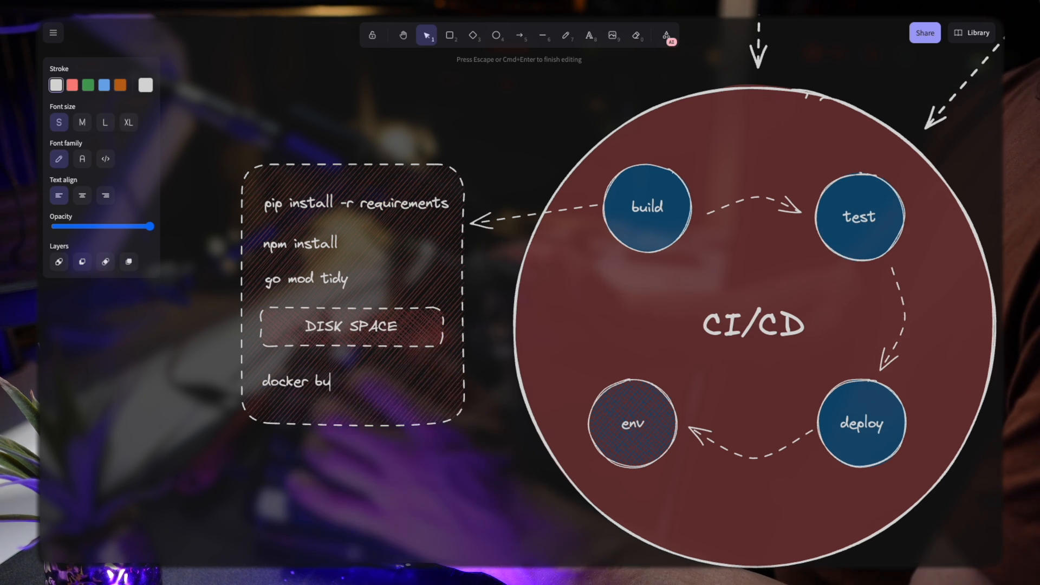
text(ild!)
click(129, 412)
scroll(129, 412, down, 1)
scroll(129, 413, down, 1)
Copy the DISK SPACE box below the list and relabel it docker registry
click(351, 281)
alt+drag(351, 281, 435, 454)
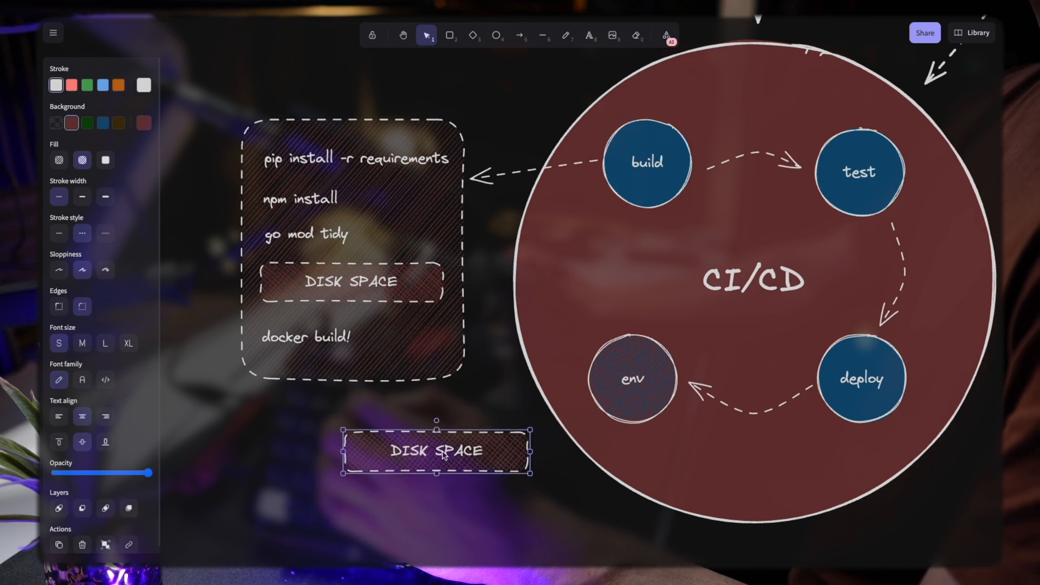
double_click(434, 455)
text(docker registry)
click(244, 418)
Draw a curved arrow from deploy down to docker registry and another from docker registry to env
key(a)
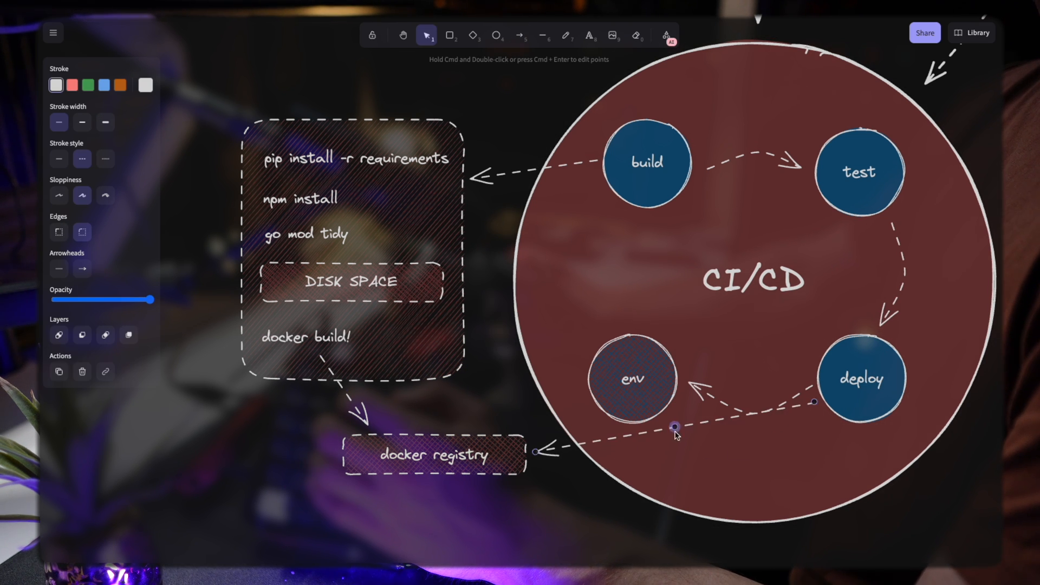
drag(674, 427, 642, 460)
click(642, 561)
key(a)
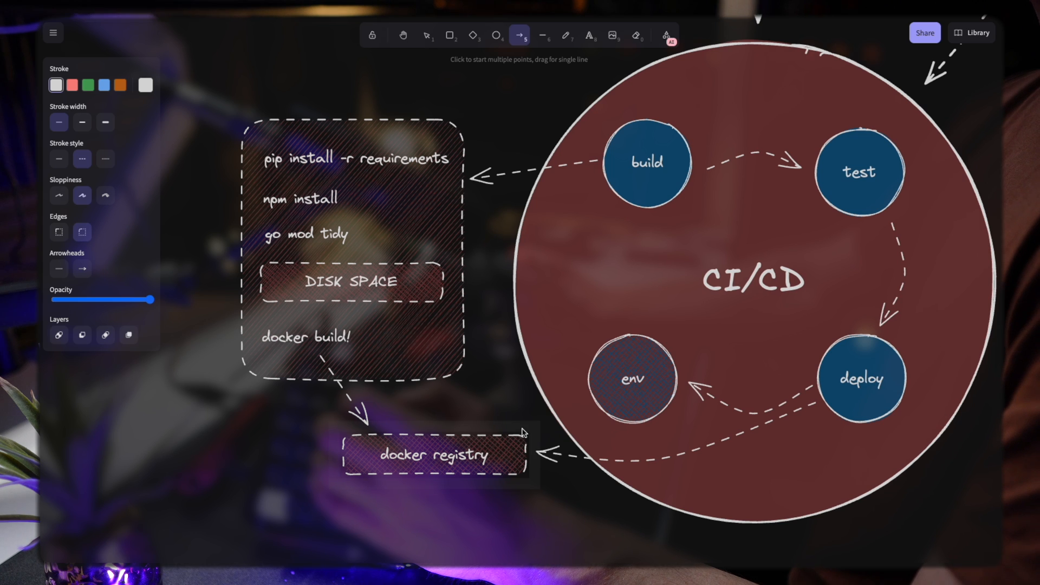
drag(534, 439, 585, 411)
scroll(501, 425, down, 5)
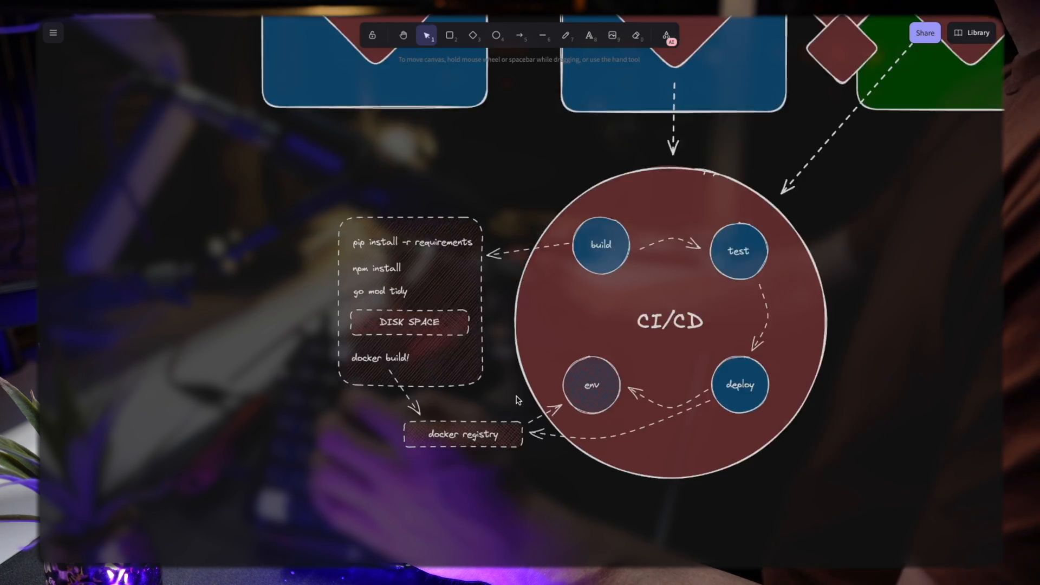
scroll(341, 323, right, 2)
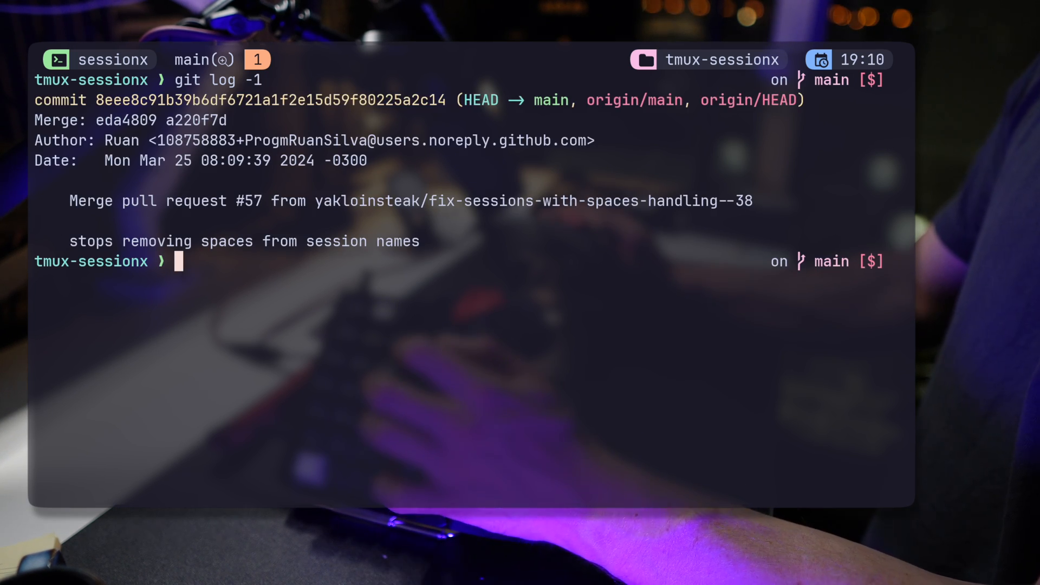
In tmux copy mode, select the commit, Author, Date and merge message lines and yank them
key(k)
key(k)
key(k)
key(f)
key(2)
key(shift+v)
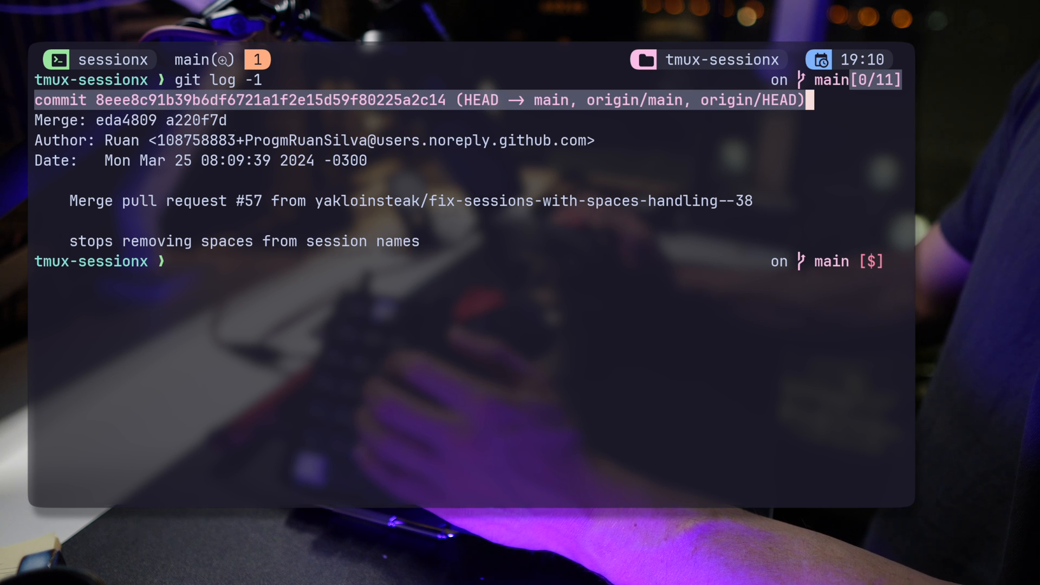
key(j)
key(j)
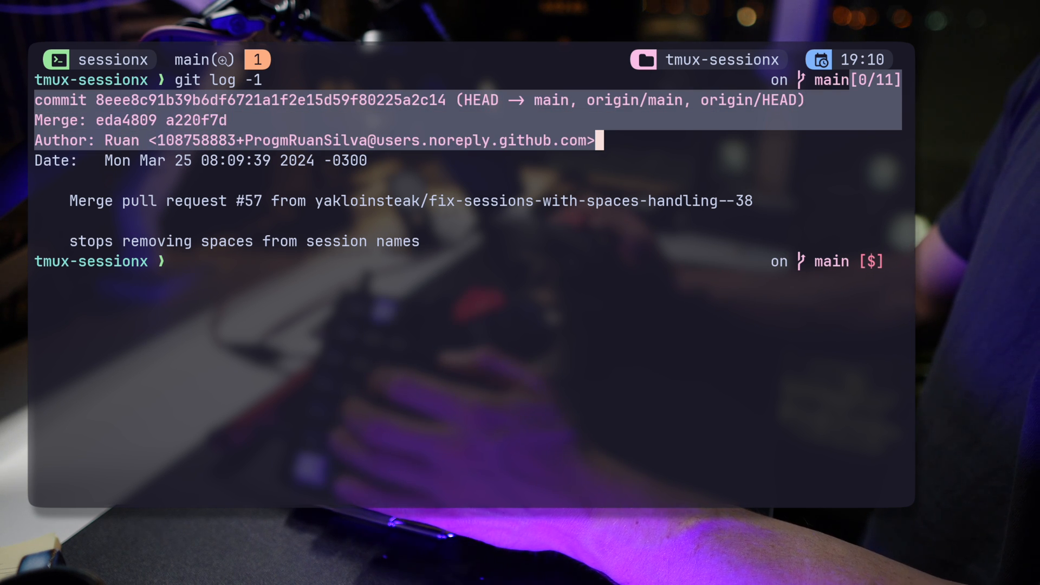
key(j)
key(j)
key(j)
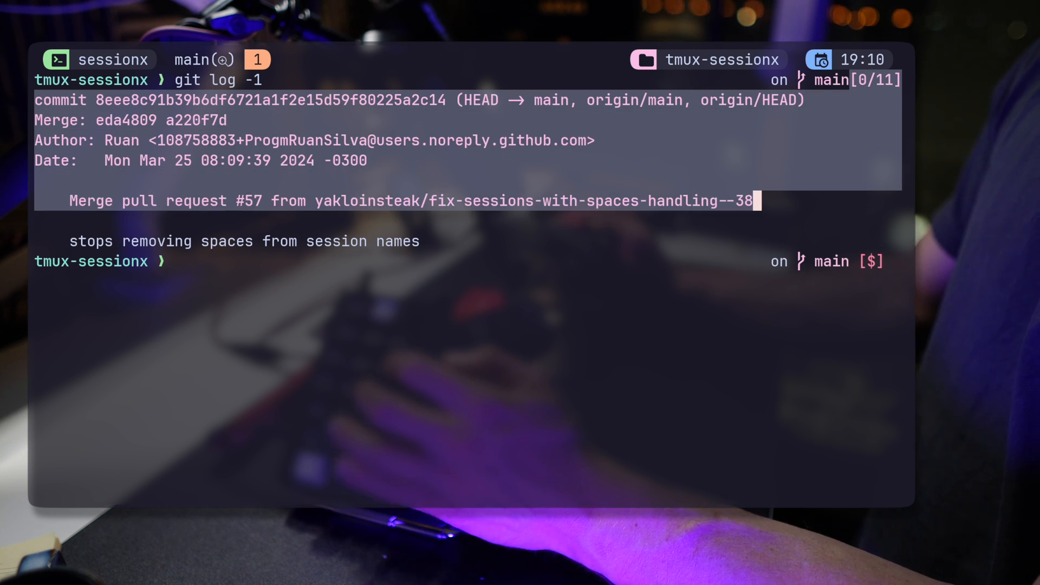
key(j)
key(j)
key(y)
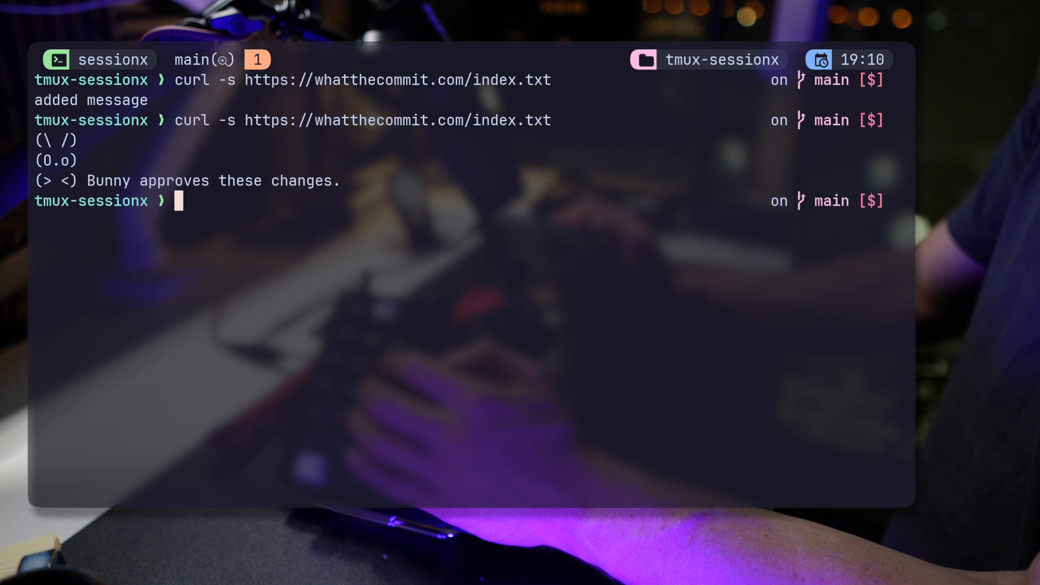
key(Up)
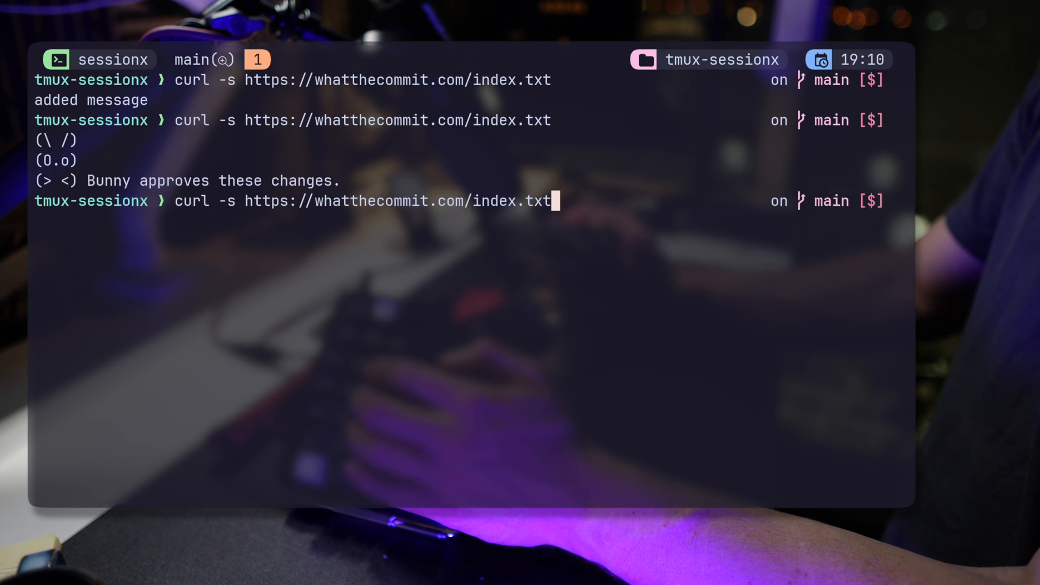
key(Return)
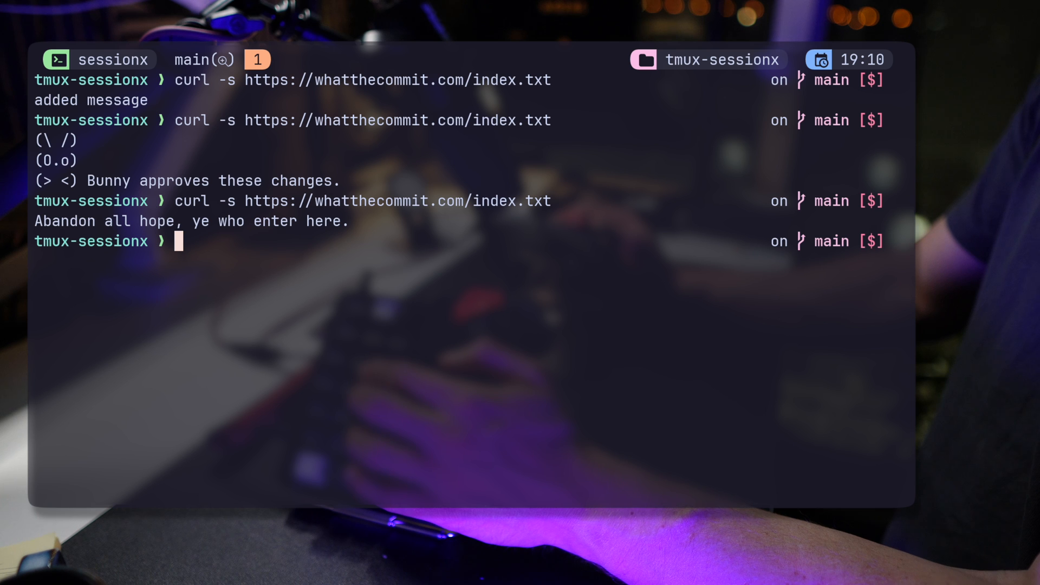
key(Up)
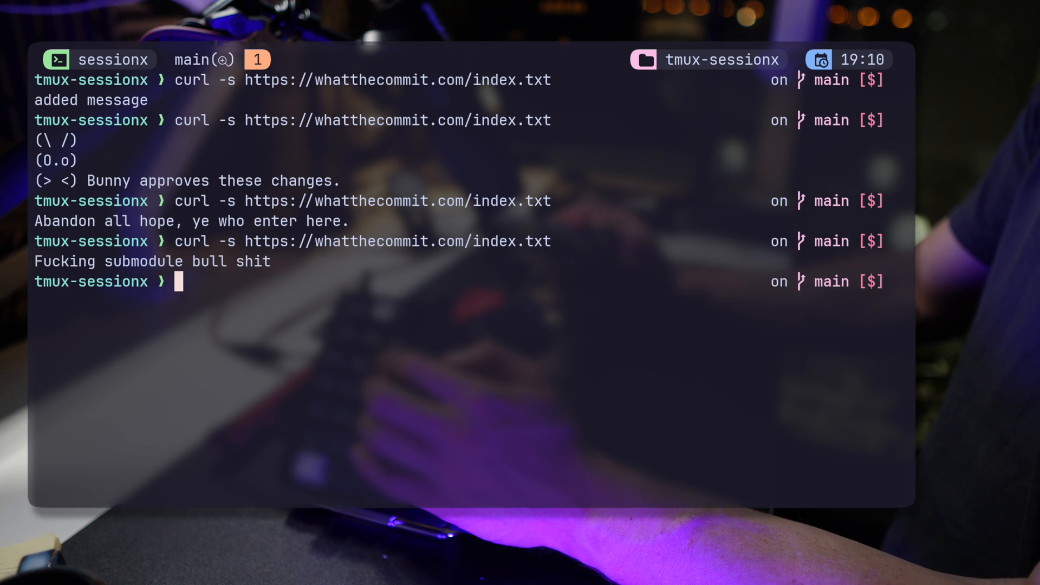
key(Up)
key(Return)
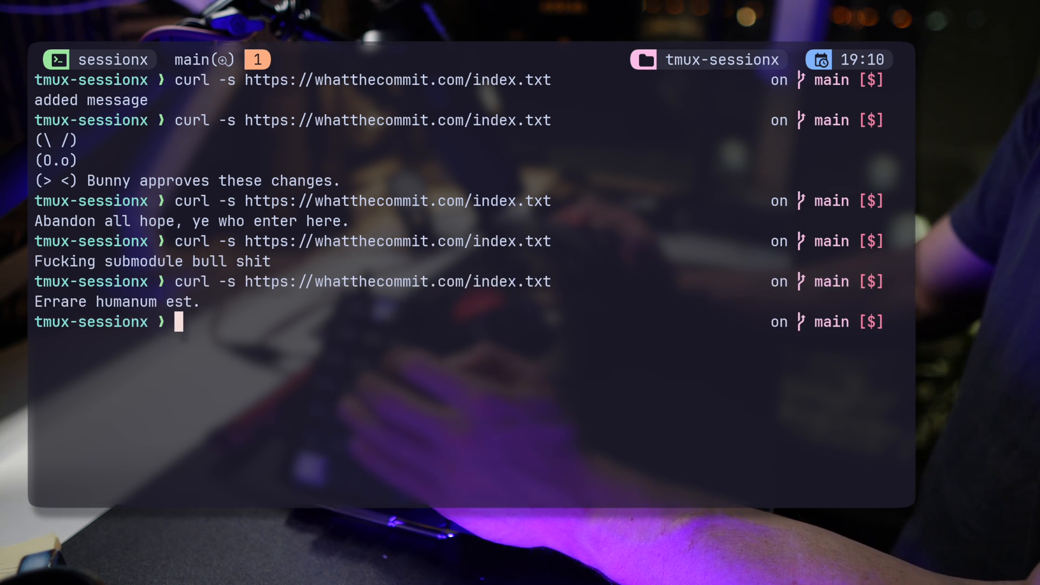
key(Up)
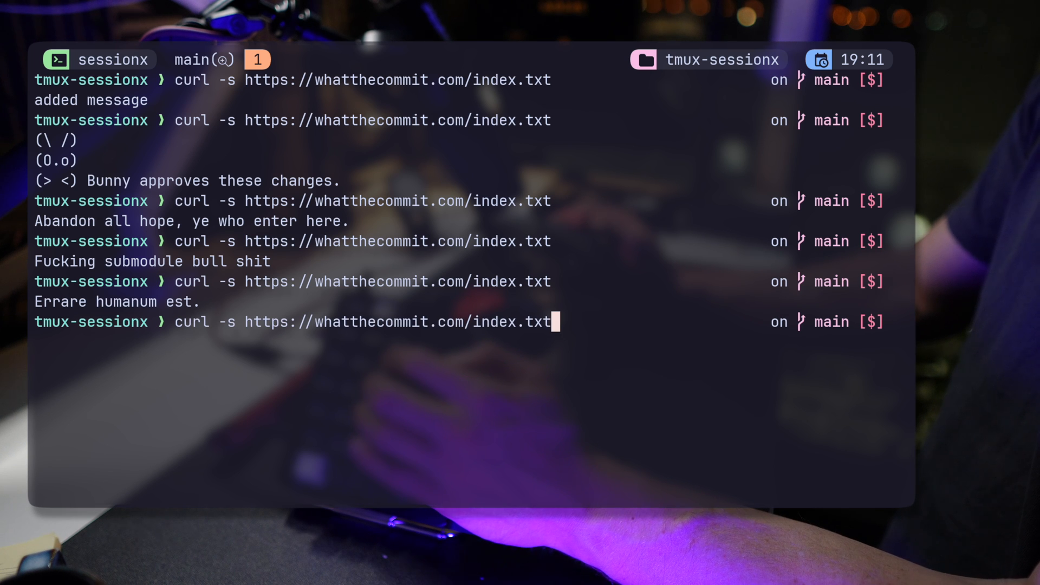
key(Return)
text(bran)
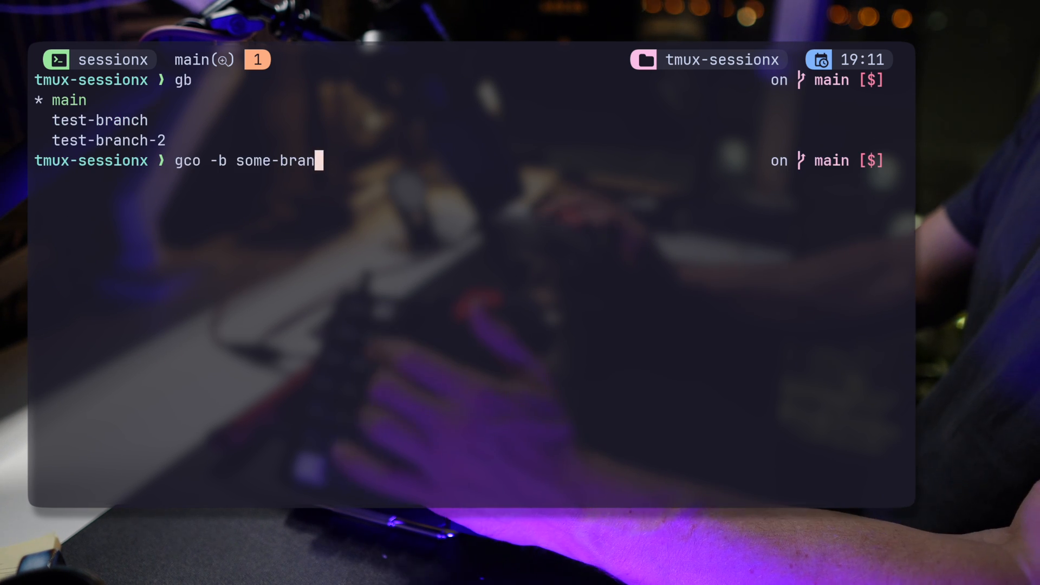
text(ch)
Create branch some-branch, launch nvim and open README.md via the file finder
key(Return)
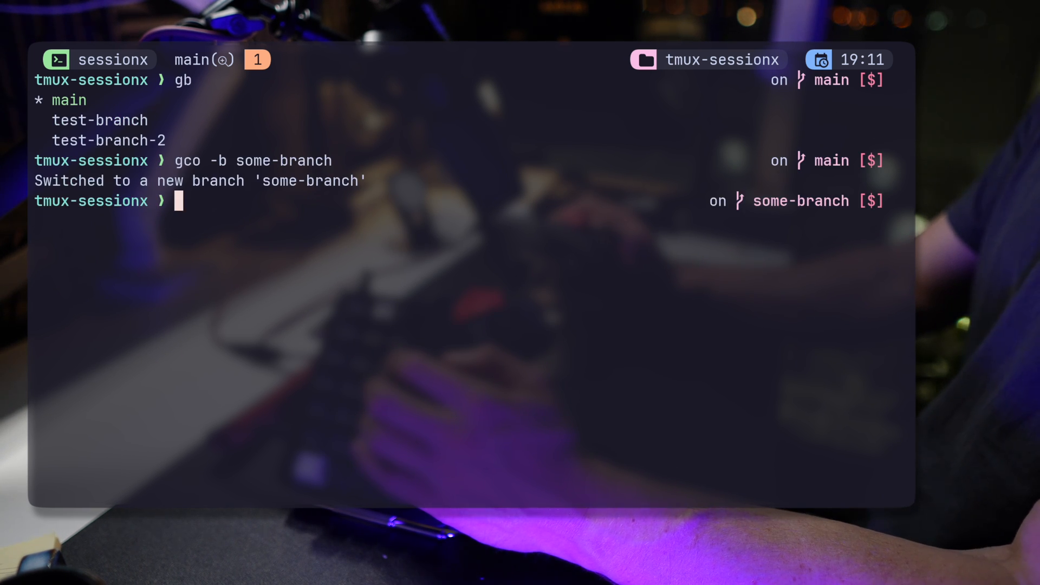
text(nvim)
key(Return)
key(space)
key(f)
key(f)
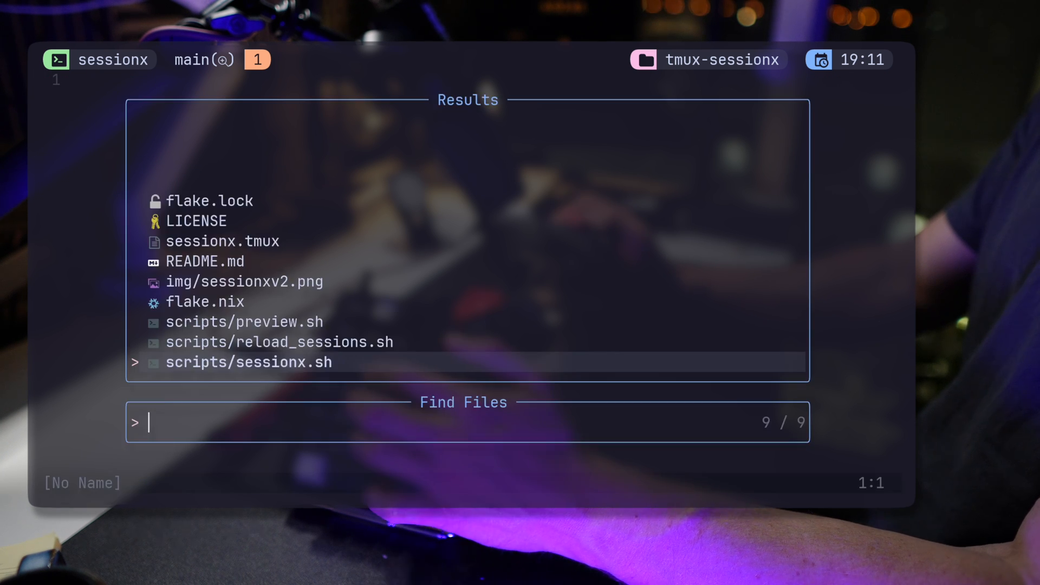
key(Return)
Add a 'Thanks again' line under the Thanks heading and commit it via Neogit
key(ctrl+End)
key(Up)
key(Up)
key(Up)
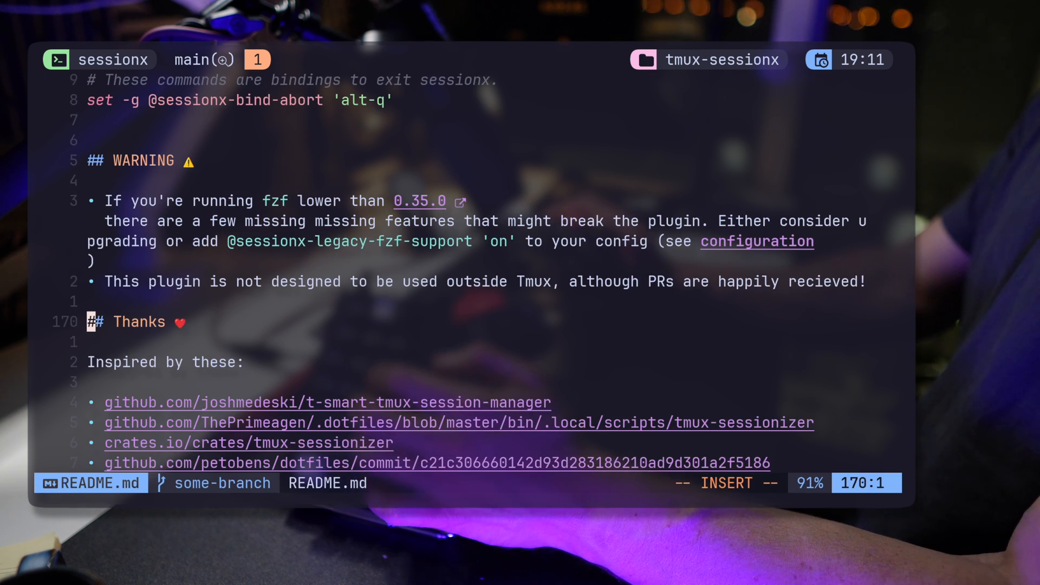
key(End)
key(Return)
text(Thanks again)
key(Escape)
key(space)
text(gc)
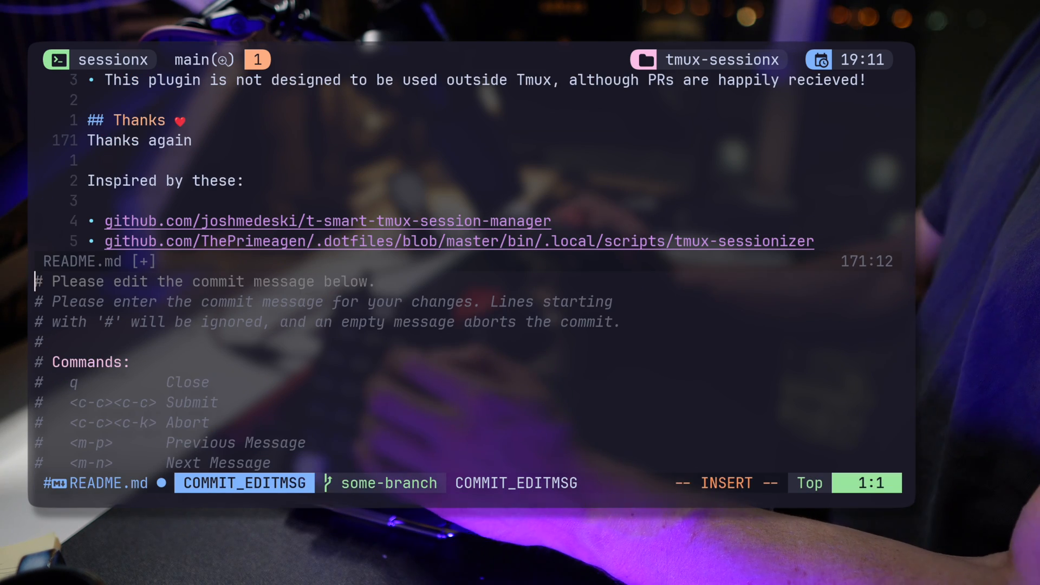
text(thanks again commit)
key(ctrl+c)
key(ctrl+c)
Duplicate the Thanks again line and commit it as a second separate commit
key(y)
key(y)
text(p)
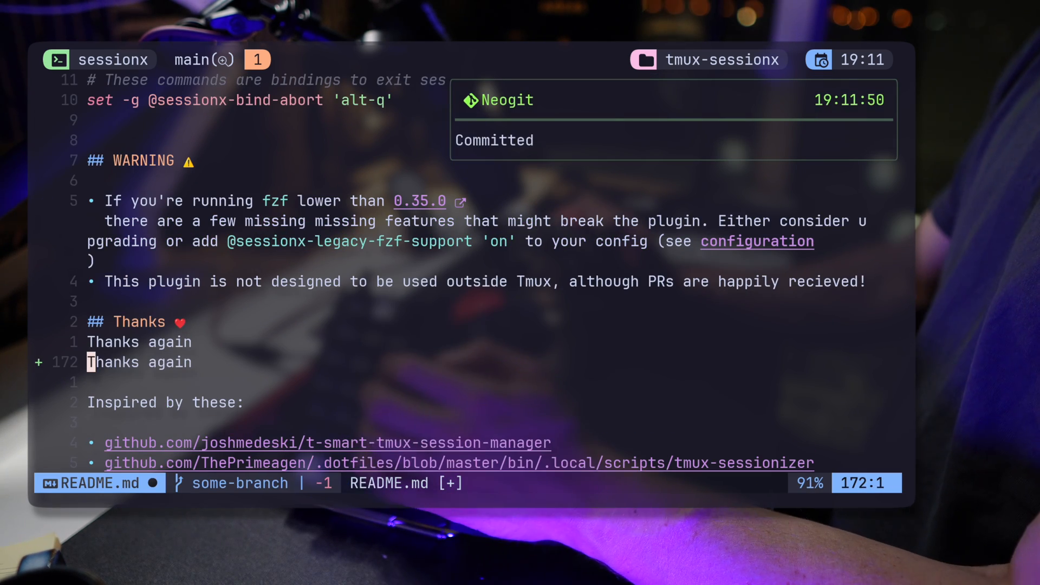
text(asdlfjk)
key(Escape)
key(space)
key(g)
key(c)
key(ctrl+c)
key(ctrl+c)
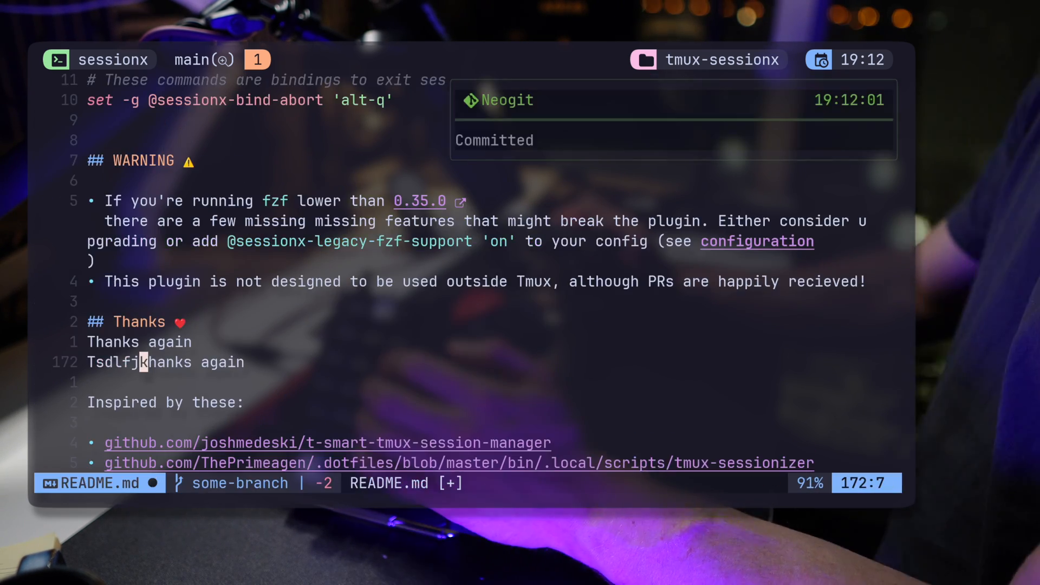
Correct the misspelled Thankks with the first z= spelling suggestion, then show the git log
key(1)
key(z)
key(=)
key(u)
key(l)
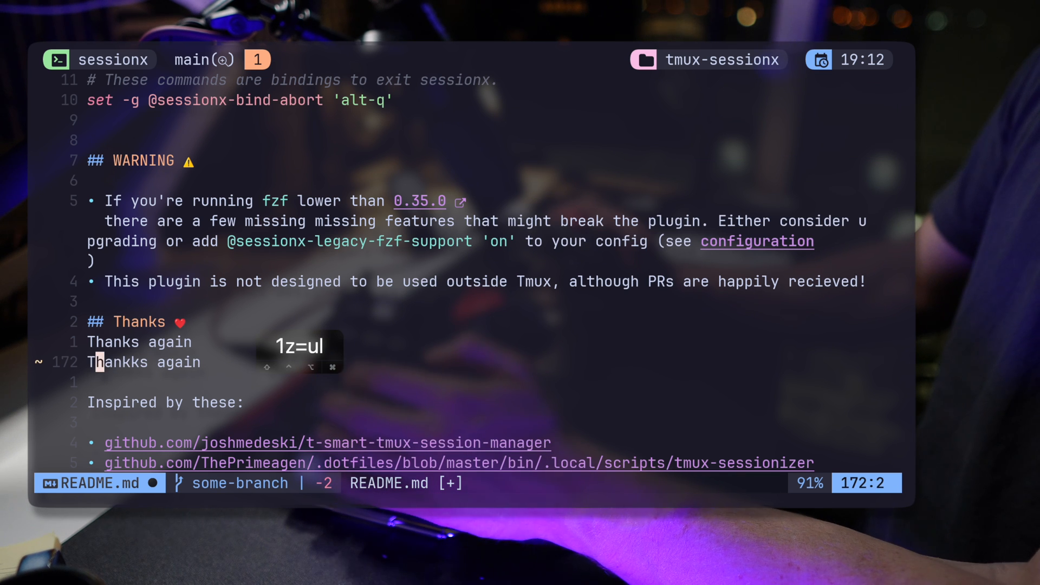
key(z)
key(=)
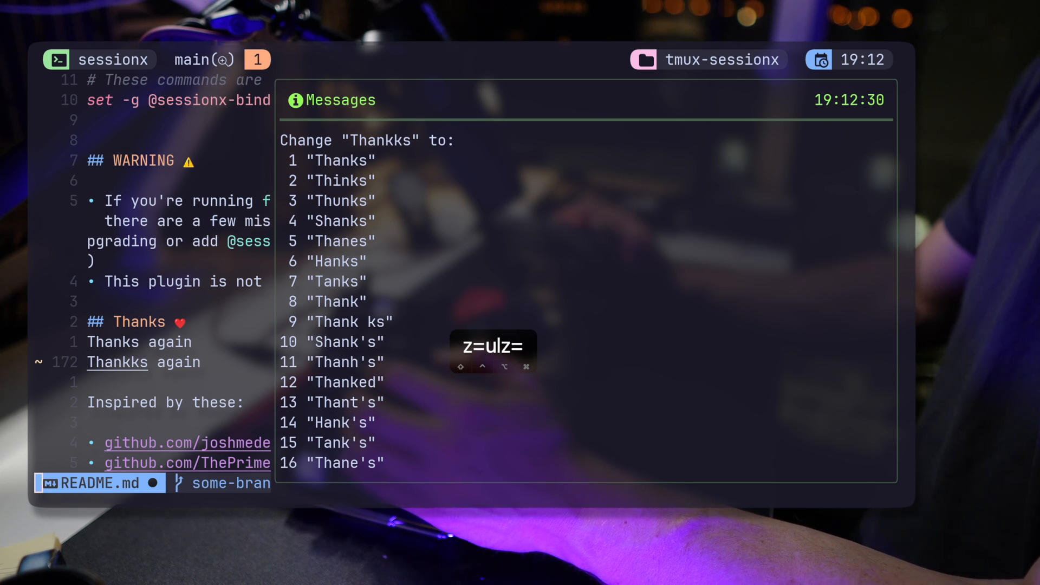
text(1z=)
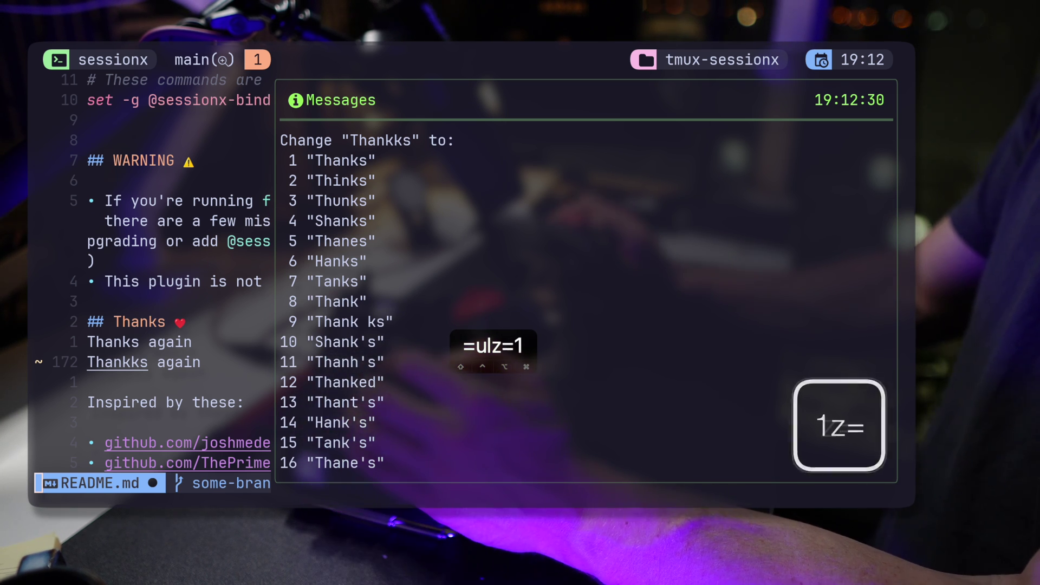
key(Return)
text(:G log)
key(Return)
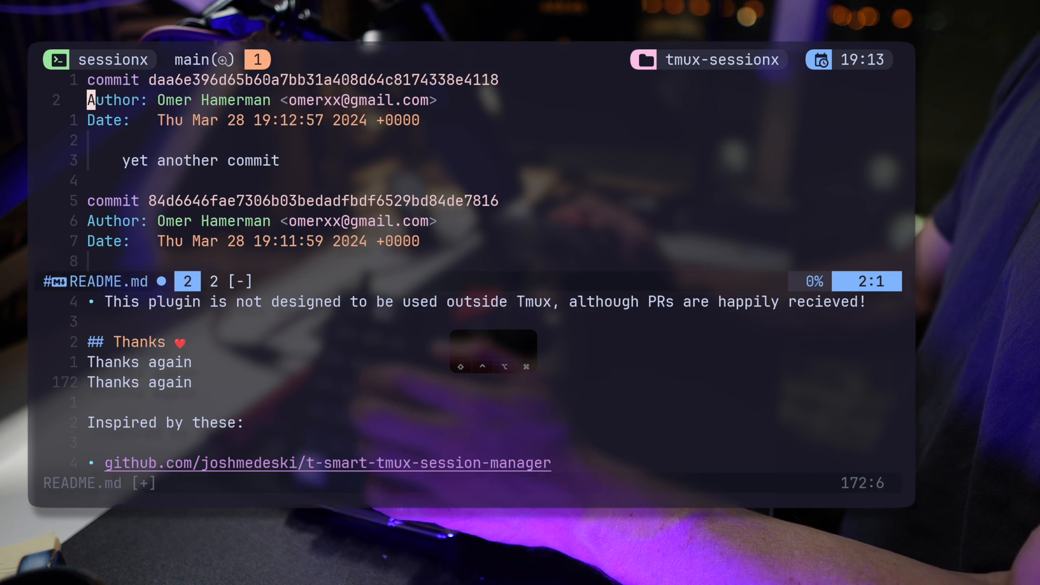
Close the git log split so README.md fills the window again
key(underscore)
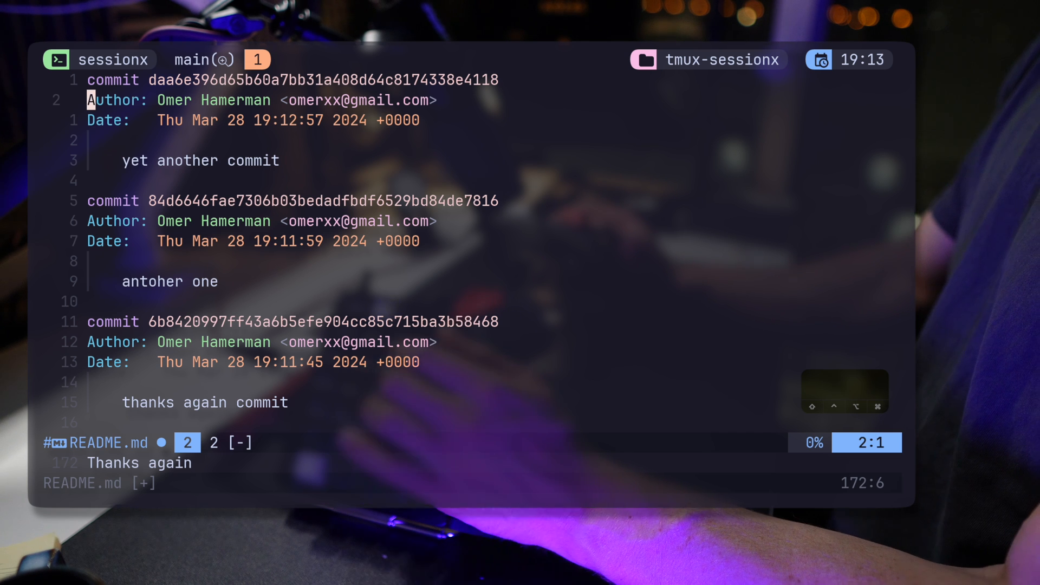
key(c)
text(jkk)
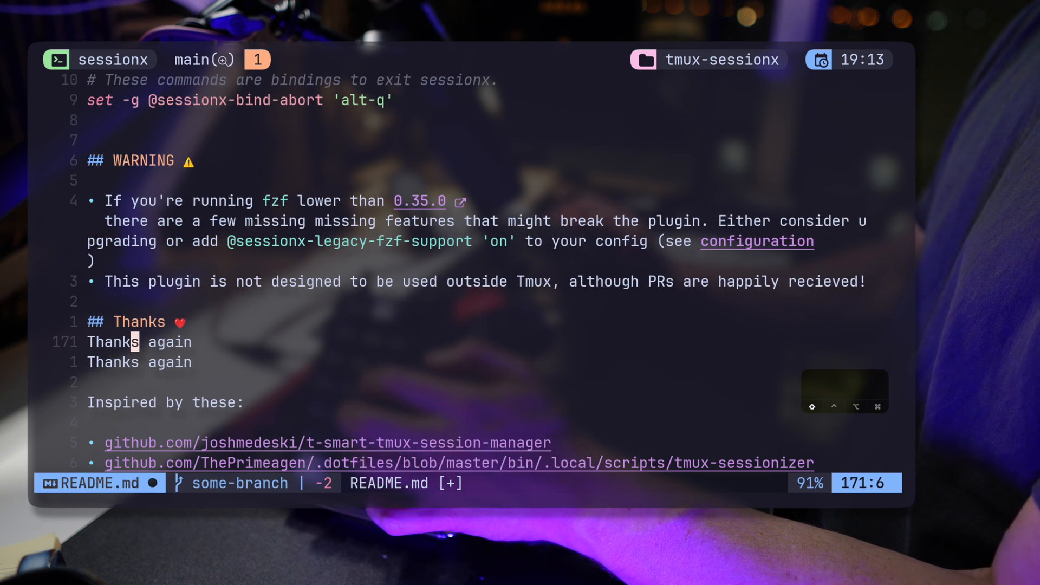
text(:Lazy)
key(Tab)
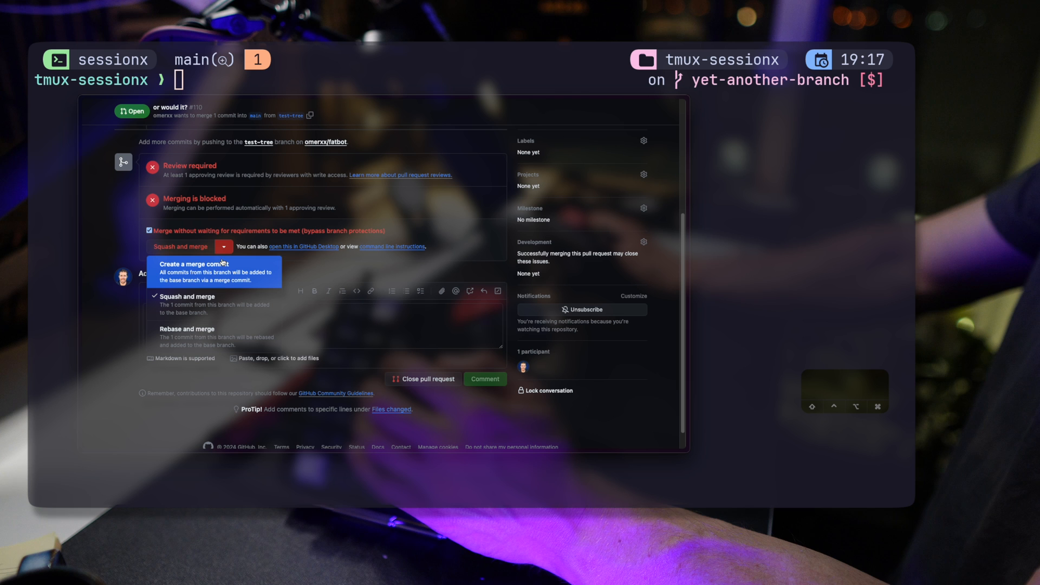
Choose 'Create a merge commit' from the pull request's merge strategy dropdown
click(220, 274)
click(223, 246)
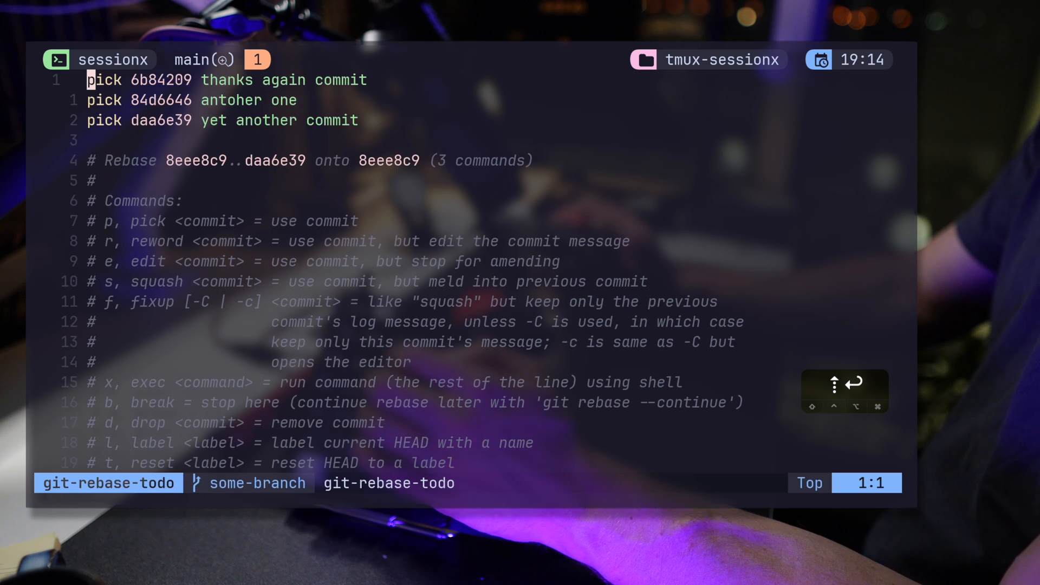
In git-rebase-todo, change the later commits from pick to squash under 'thanks again commit'
key(j)
key(j)
key(j)
key(j)
key(j)
key(j)
key(j)
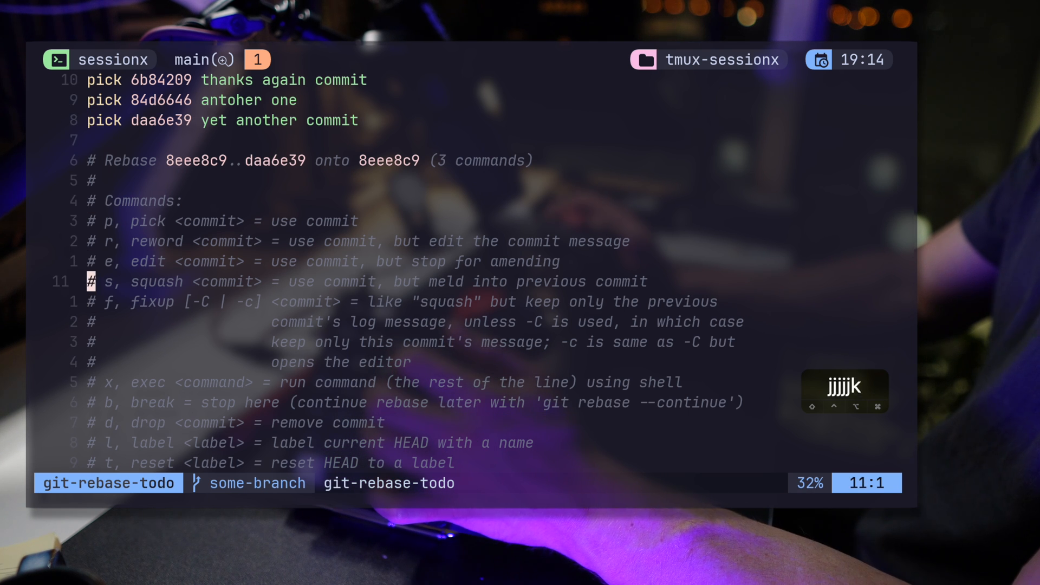
key(shift+v)
key(Escape)
key(k)
key(k)
key(k)
key(k)
key(k)
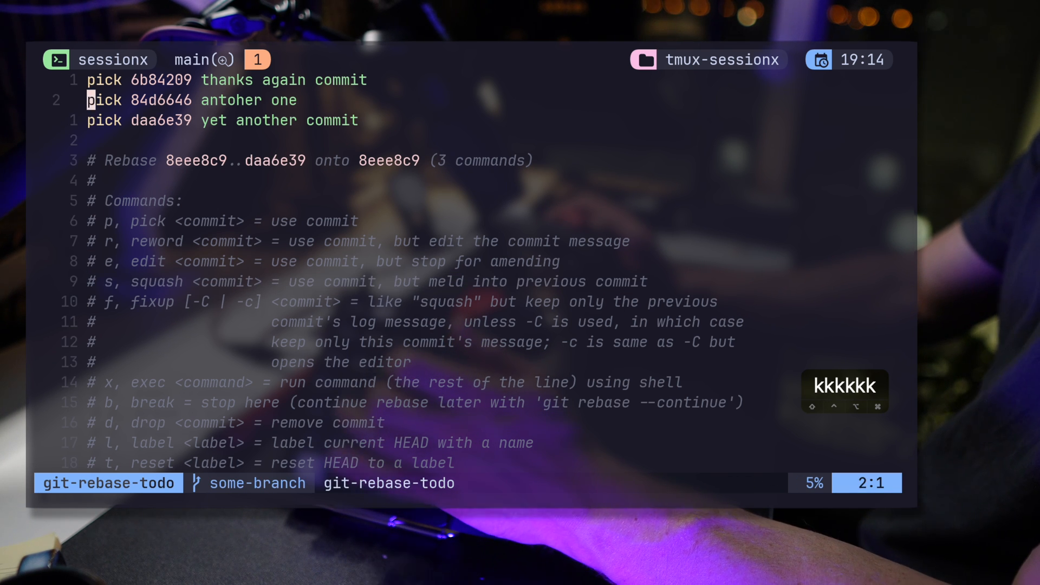
text(cws)
key(j)
key(j)
text(jcws)
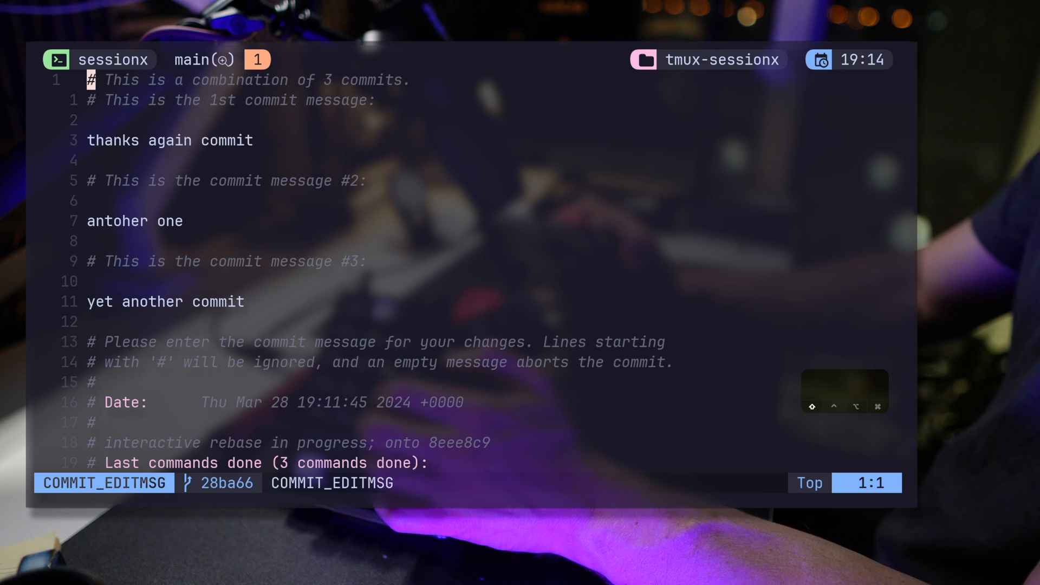
Review the combined three commit messages in COMMIT_EDITMSG before accepting them
key(j)
key(j)
key(j)
key(j)
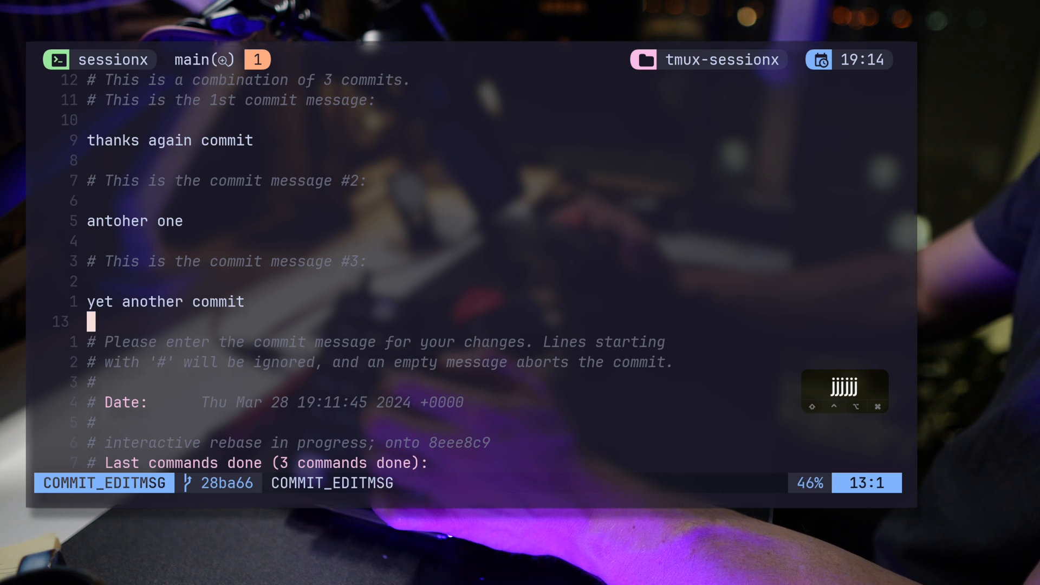
key(z)
key(z)
key(j)
key(j)
key(j)
key(j)
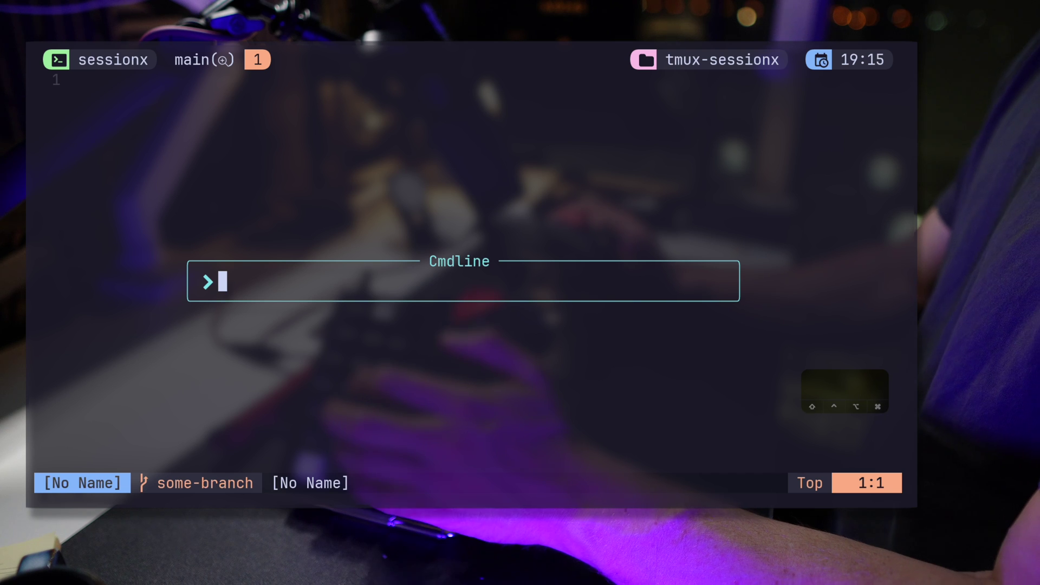
text(LazyGit)
Launch lazygit and move through the Commits panel to the 'one commit' entry
key(Return)
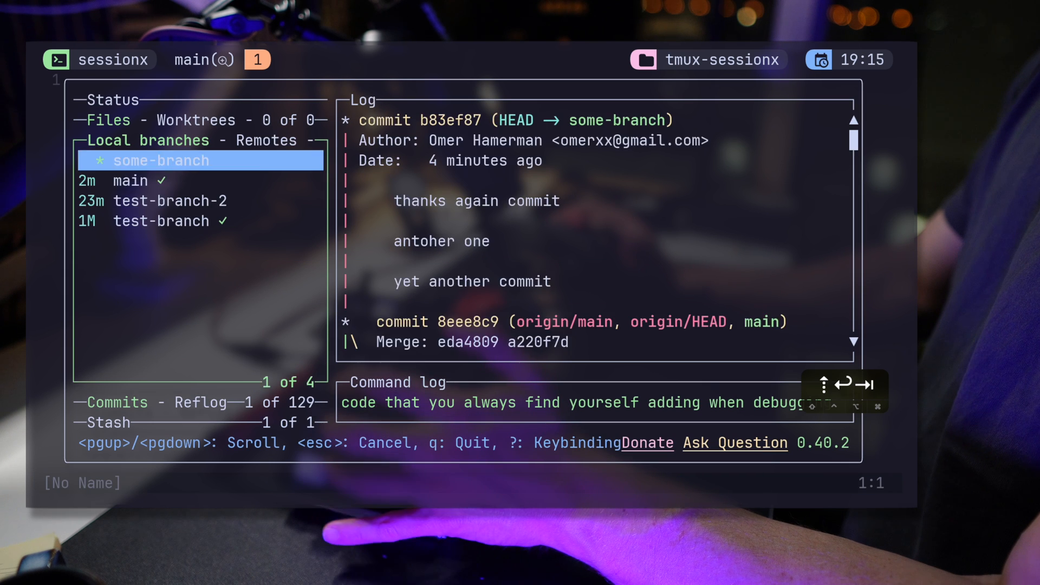
key(Tab)
key(Down)
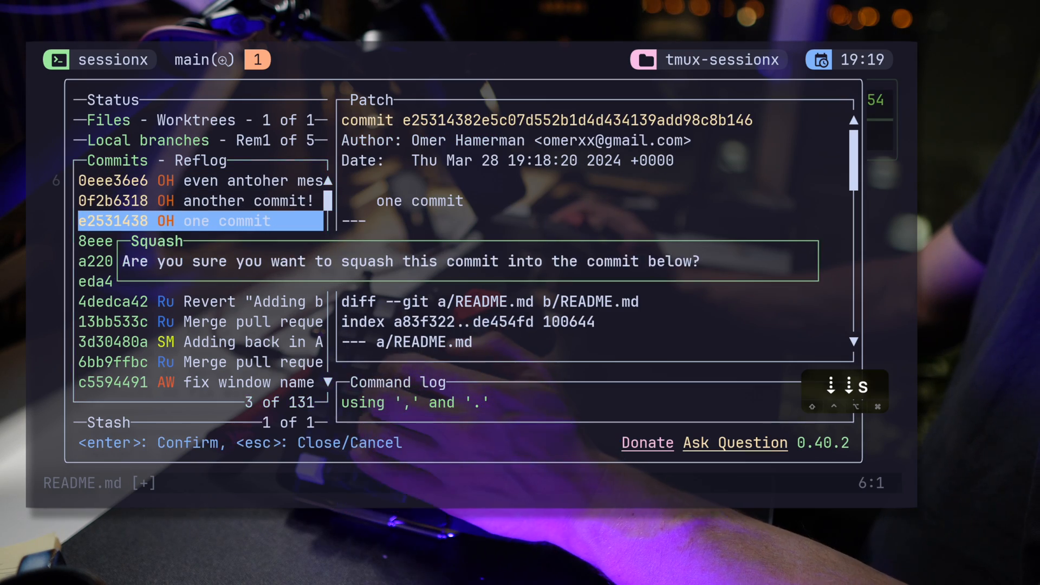
Confirm squashing 'one commit' and 'another commit!' into the commits below, leaving one commit atop main
key(Return)
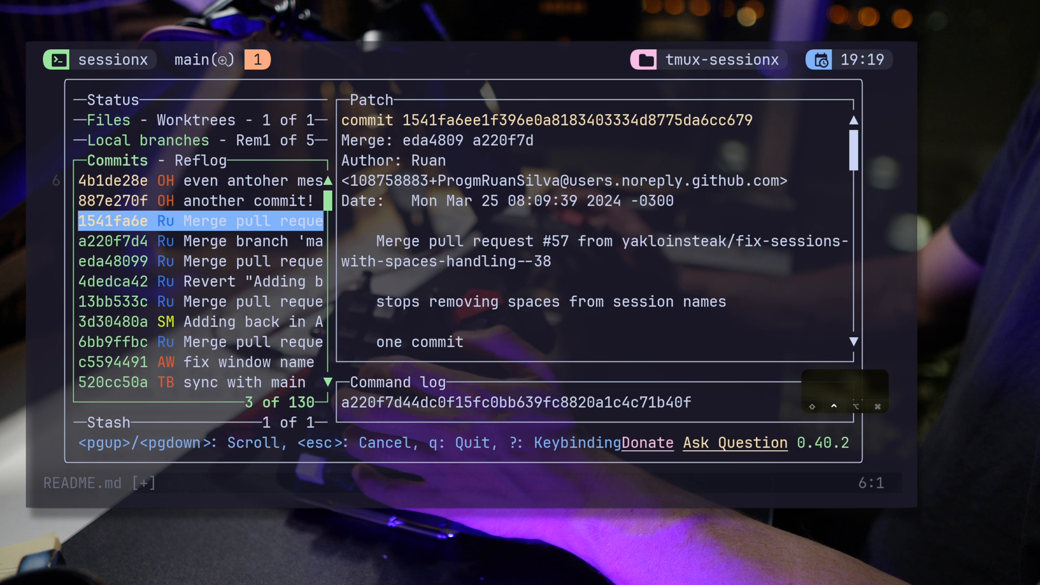
key(Down)
key(Down)
key(s)
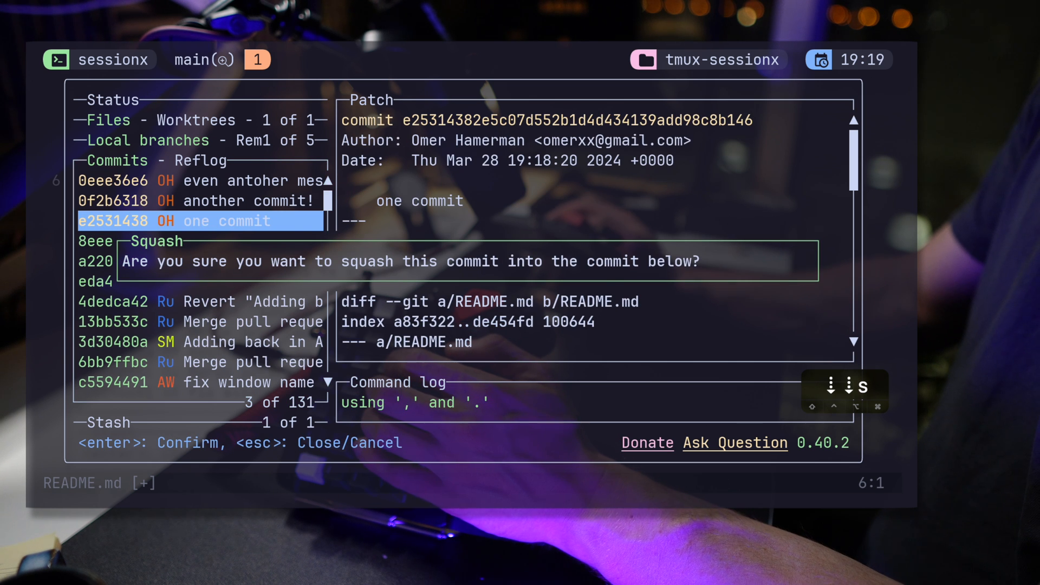
key(Return)
key(Up)
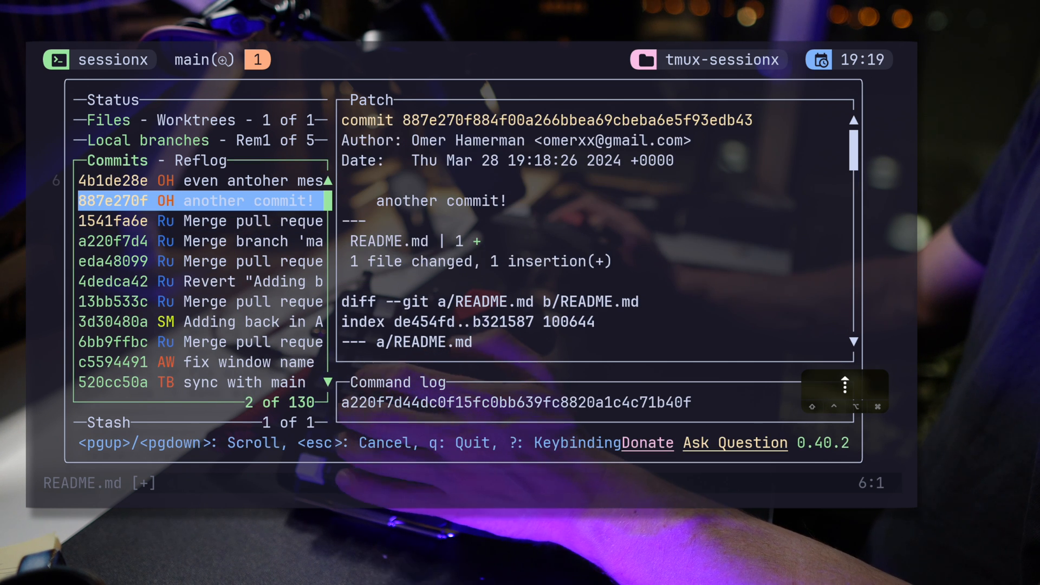
key(s)
key(Return)
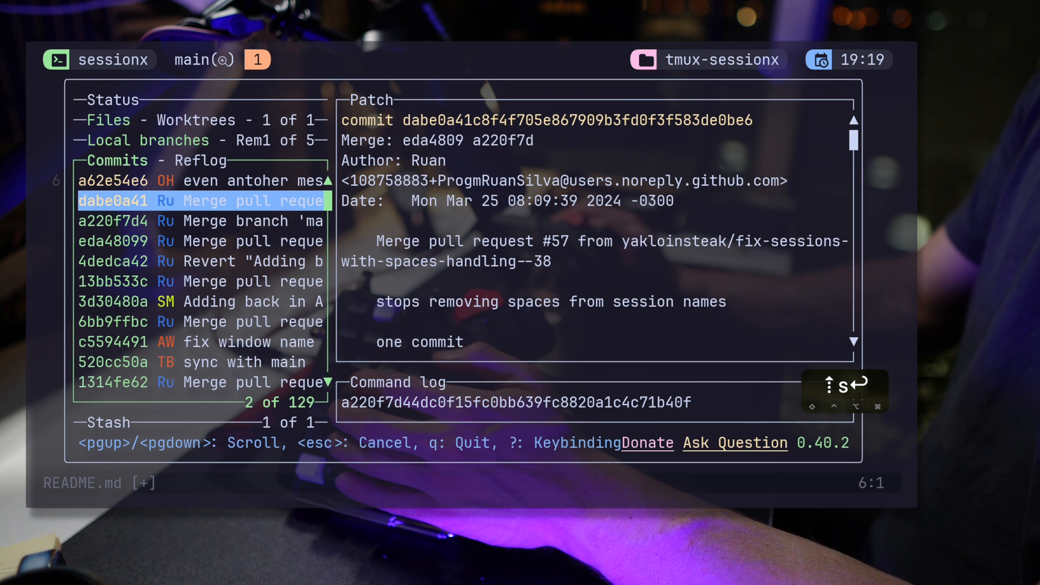
text(config)
Switch to the config tmux session
key(Return)
text(cl)
Start nvim in the config folder and open lua/plugins/lazy.lua from the file finder
key(Return)
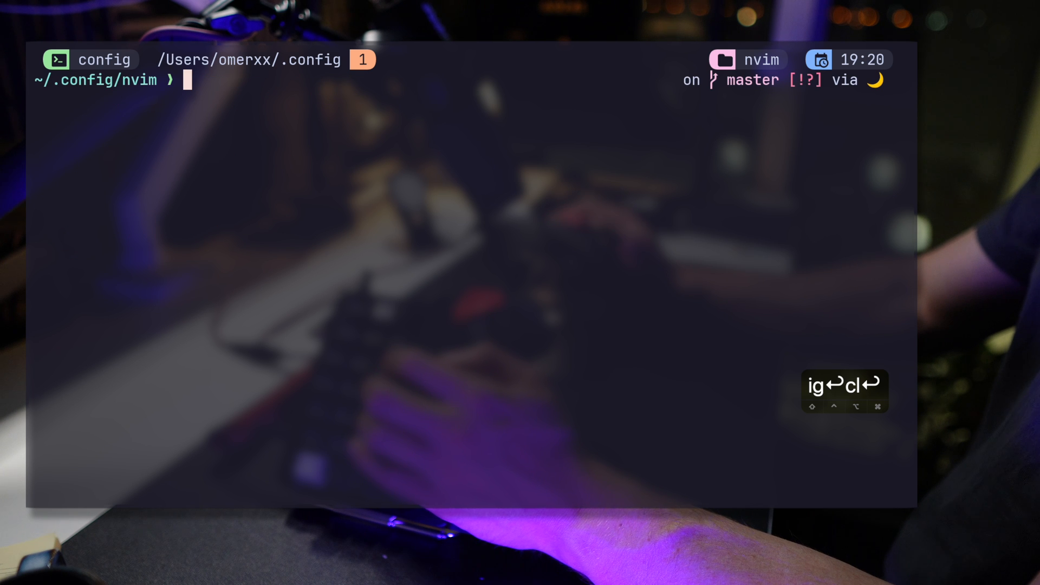
text(v)
key(Return)
key(space)
text(sf)
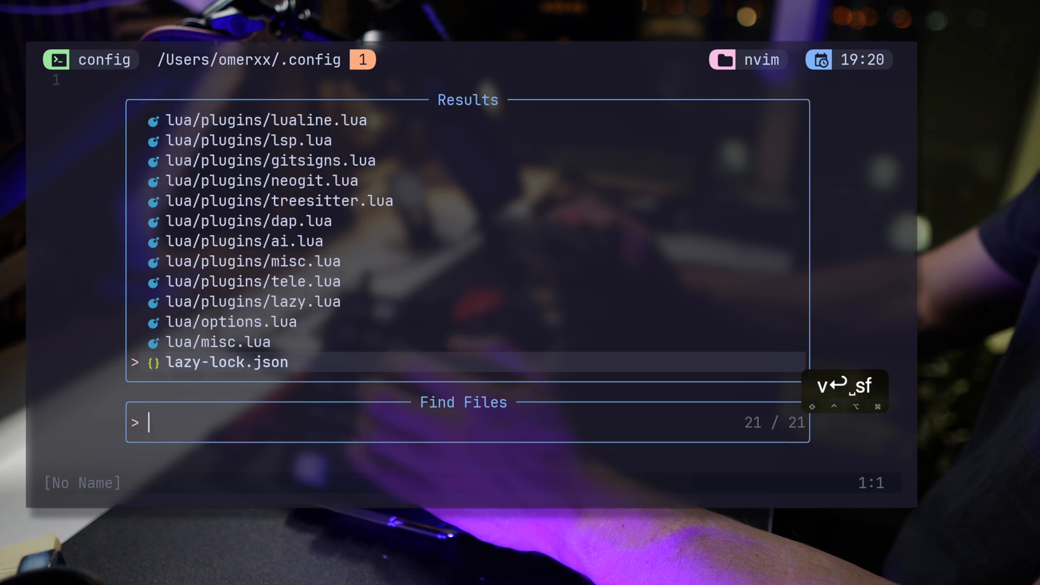
text(lazy)
key(Up)
key(Return)
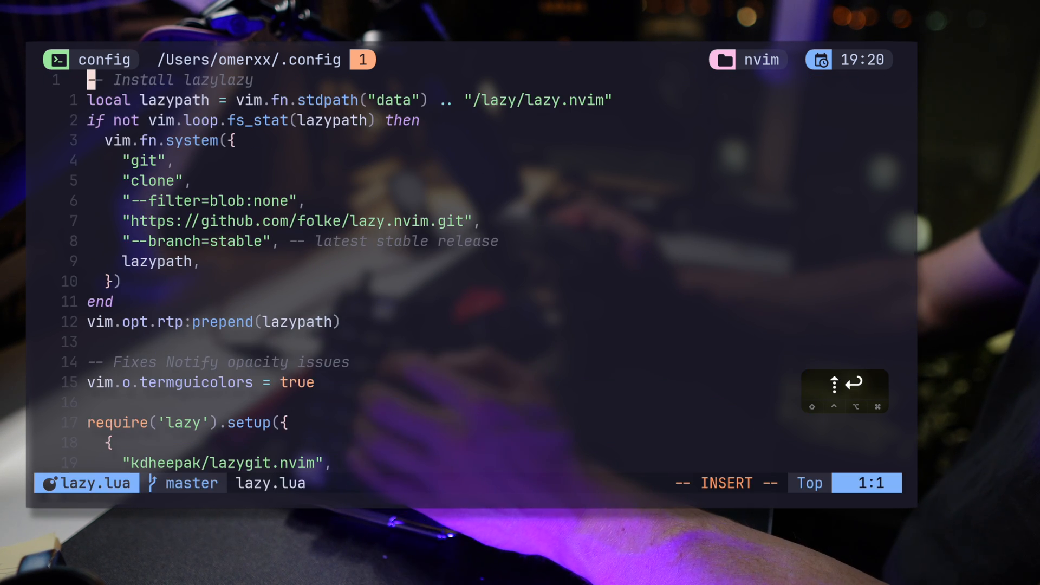
Jump to the changed hunk and line-select the new lazygit.nvim plugin block
key(c)
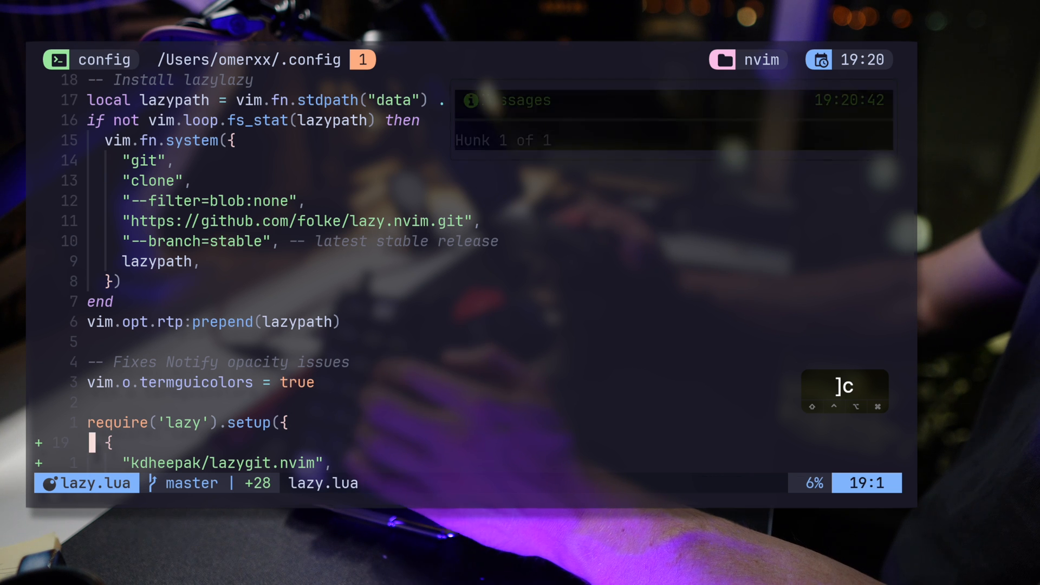
key(z)
key(z)
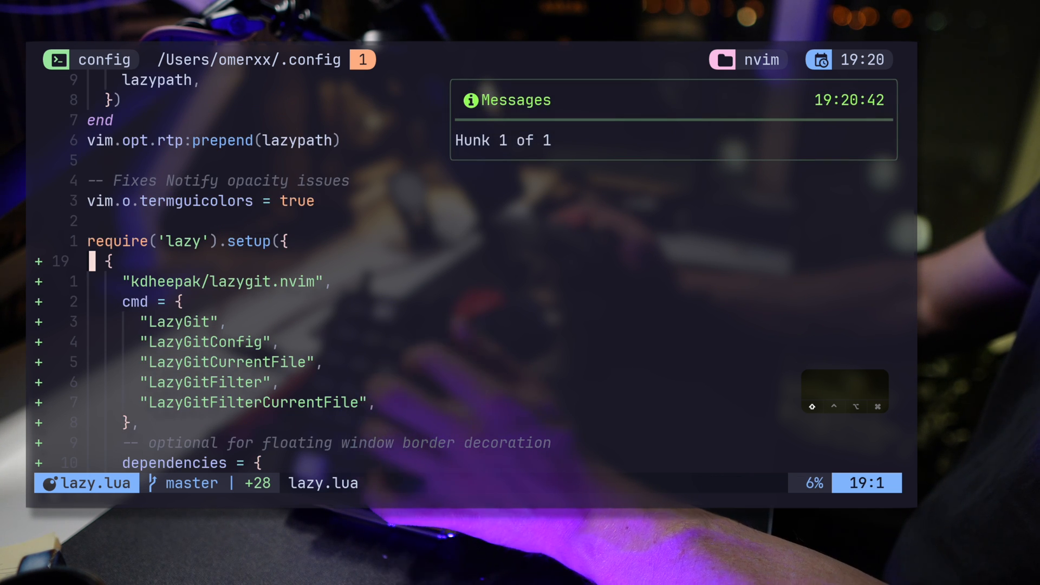
key(V)
key(j)
key(j)
key(j)
key(j)
key(j)
key(j)
key(j)
key(j)
key(j)
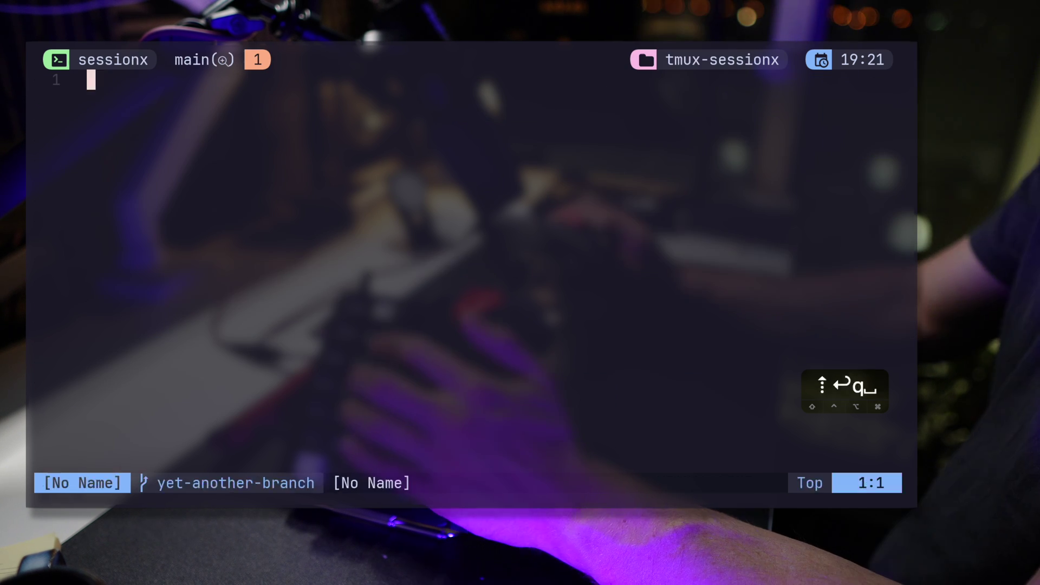
key(t)
key(t)
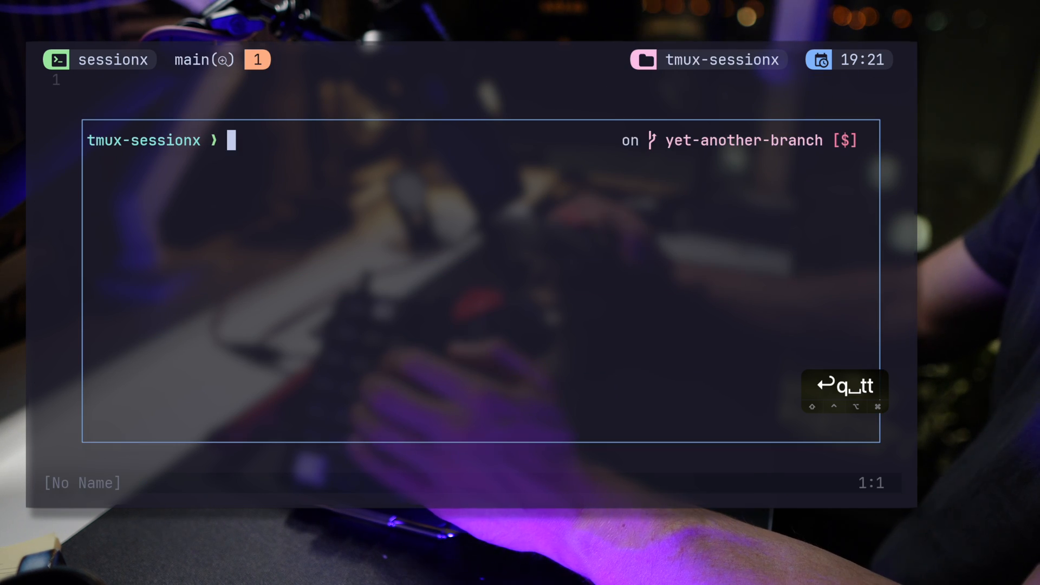
text(lazygit)
key(Return)
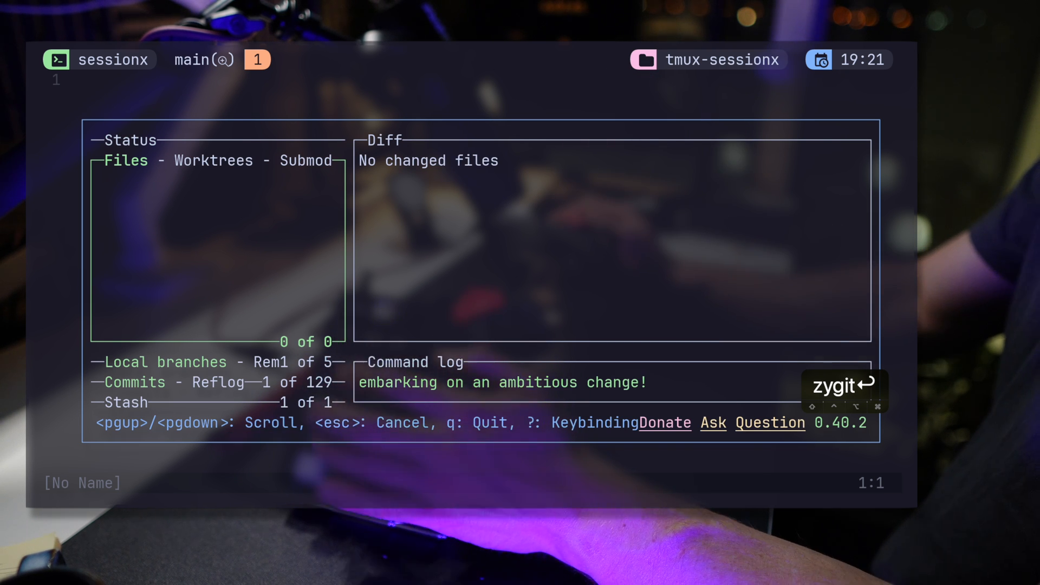
key(q)
key(space)
key(t)
key(t)
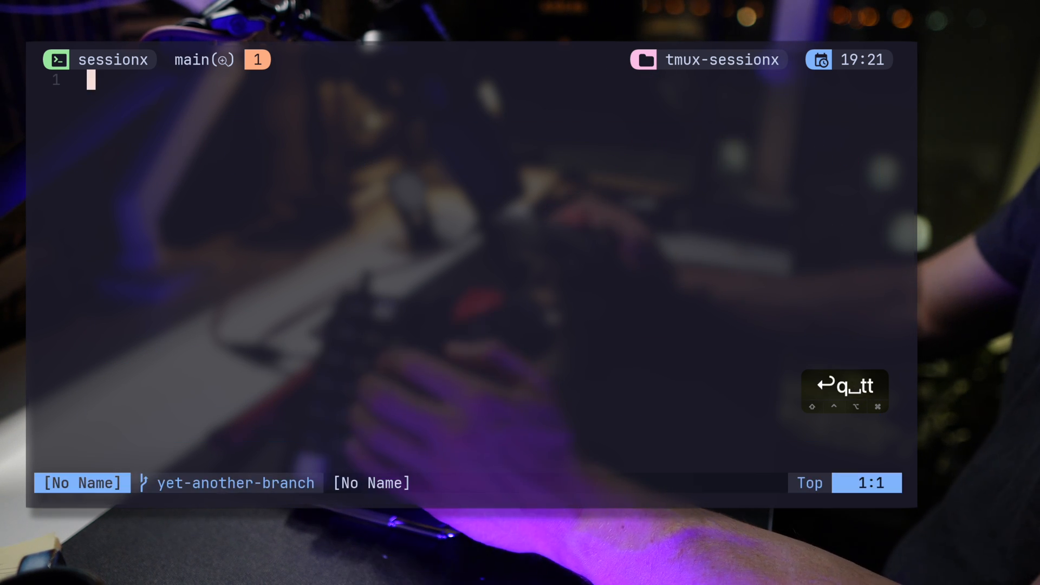